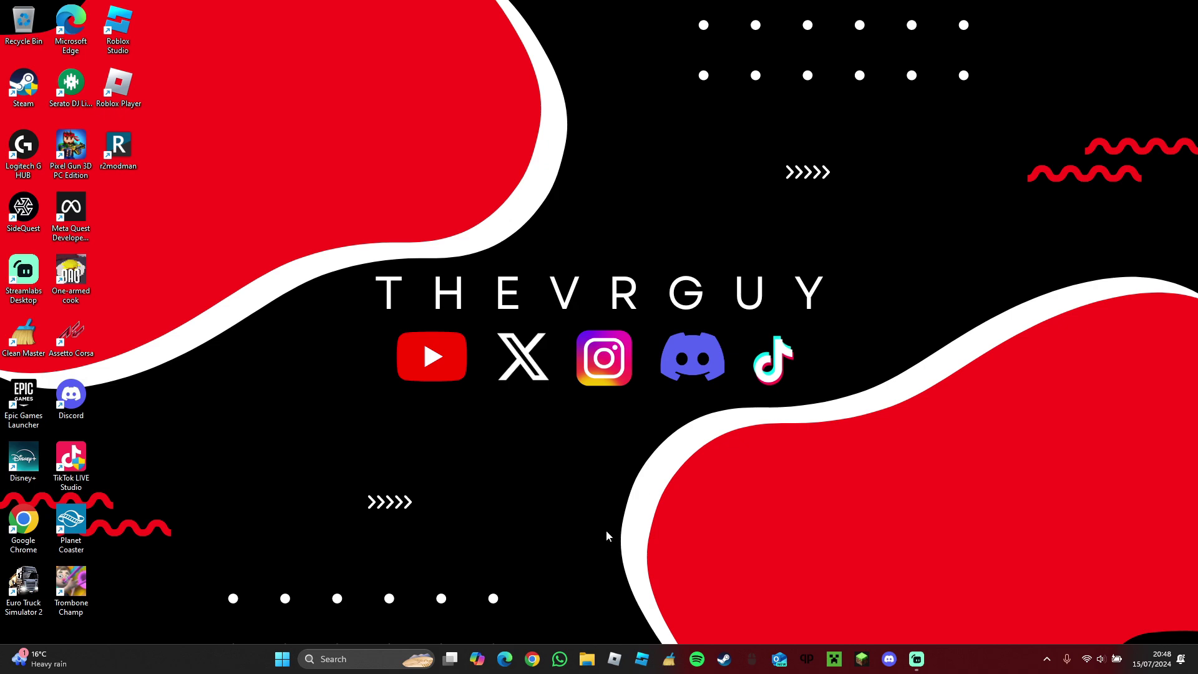
Run a Google search in Chrome for 'oculus developer'
click(533, 660)
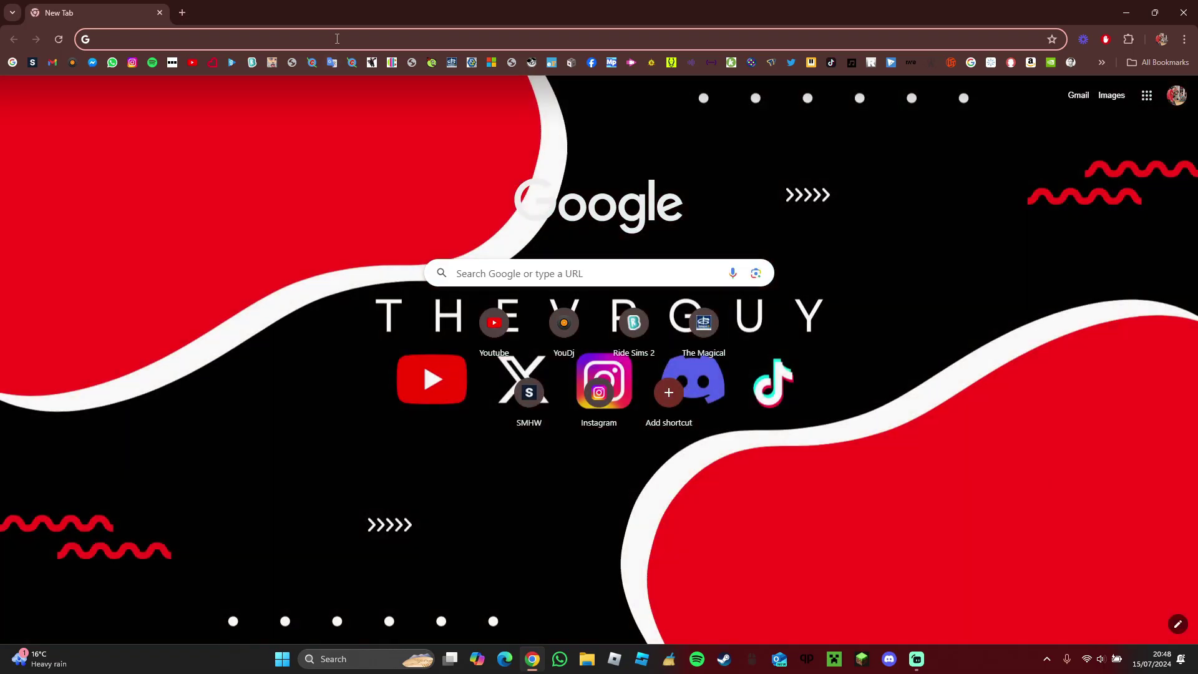
click(337, 39)
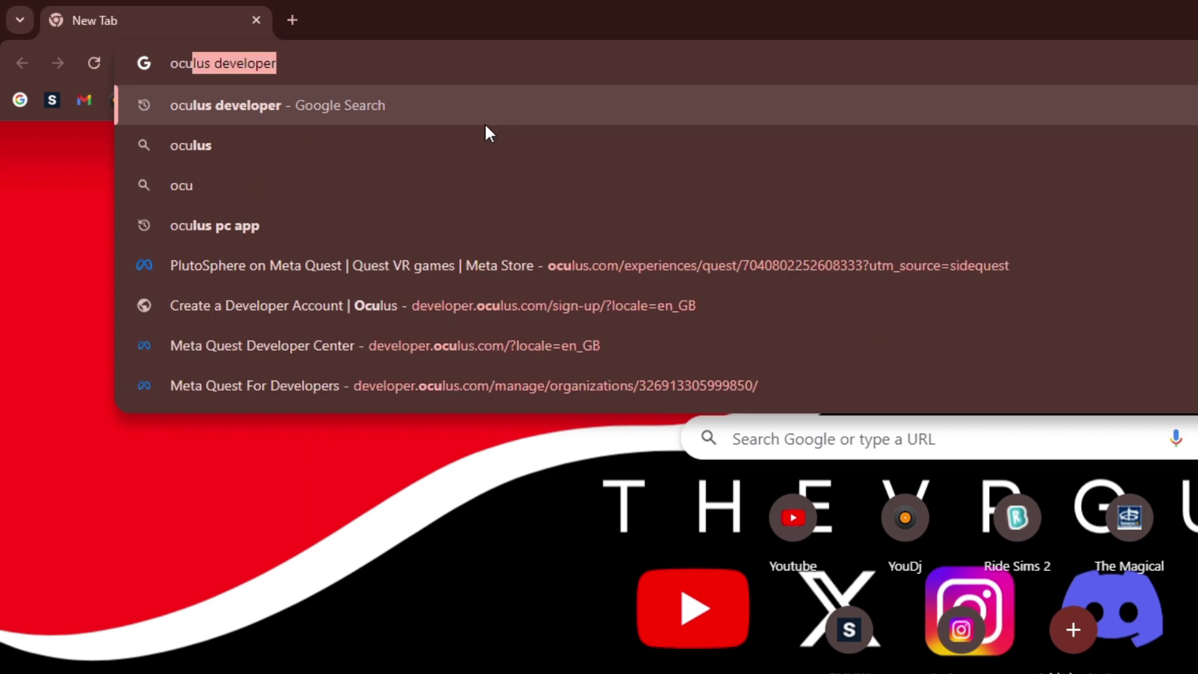
click(474, 115)
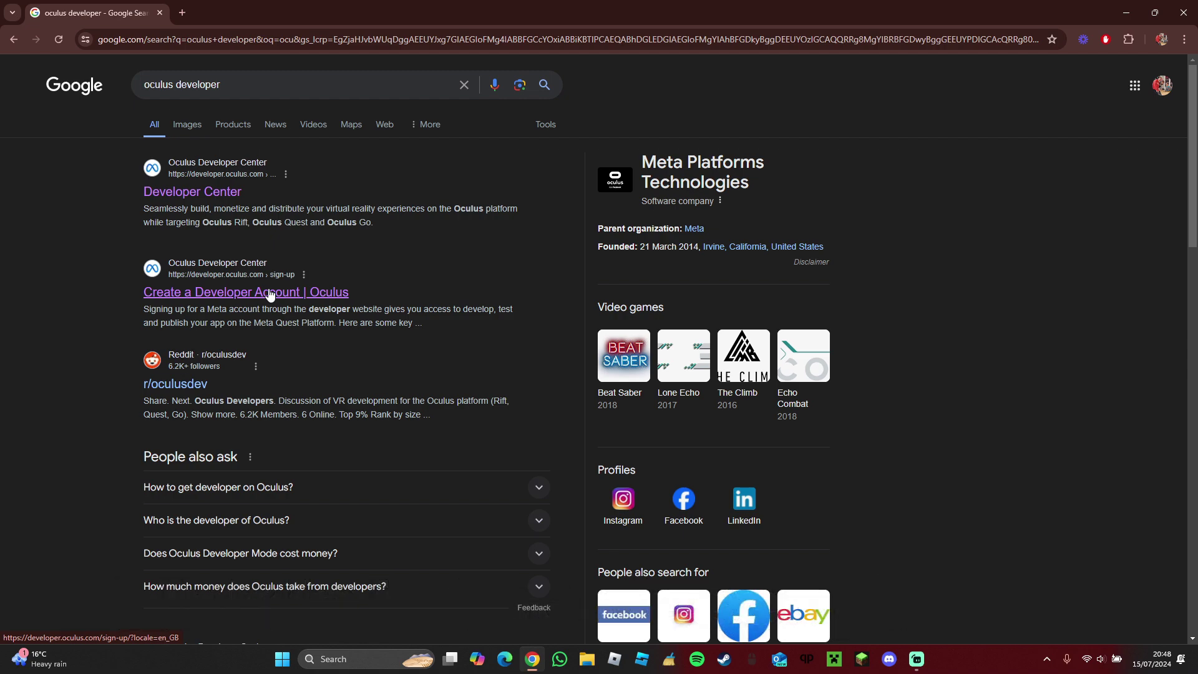
Sign up as a Meta Quest developer and start creating a new organization in Org Manager
click(273, 298)
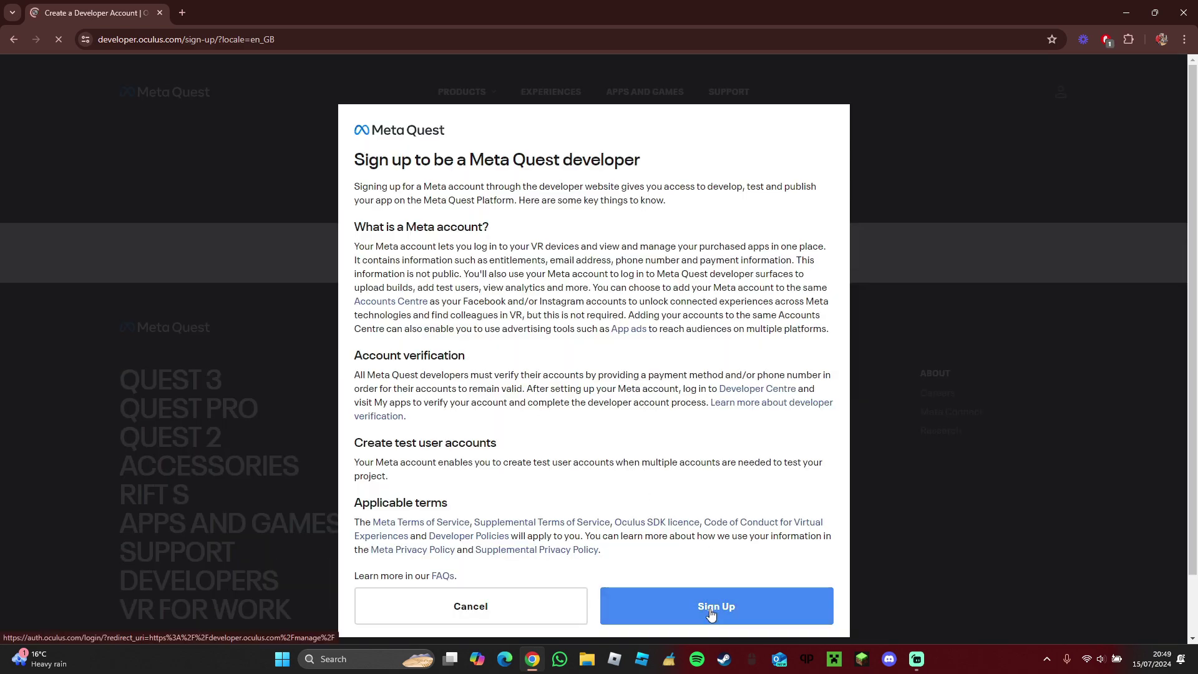
click(711, 613)
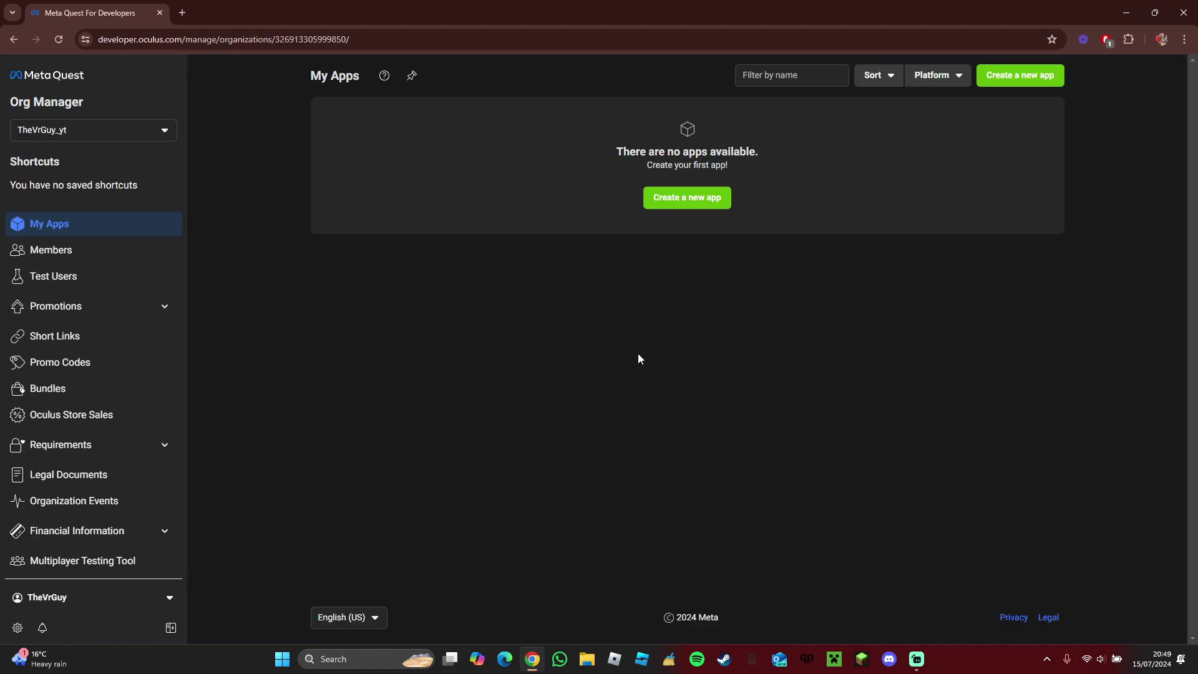
click(96, 131)
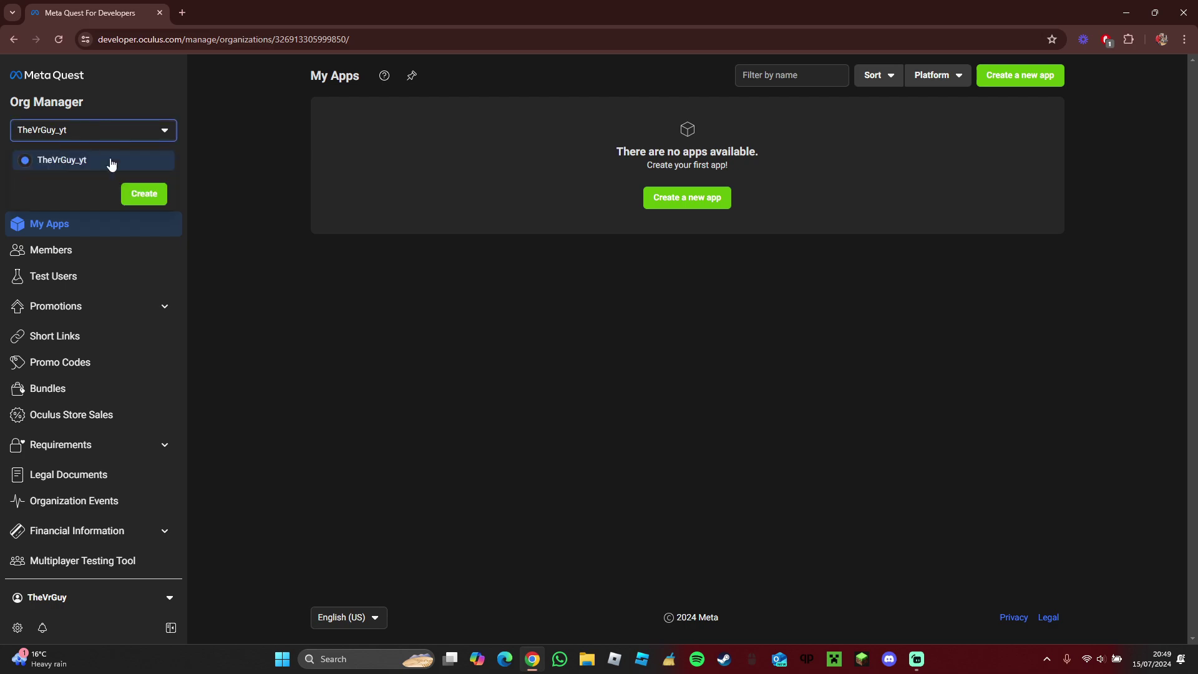
click(141, 193)
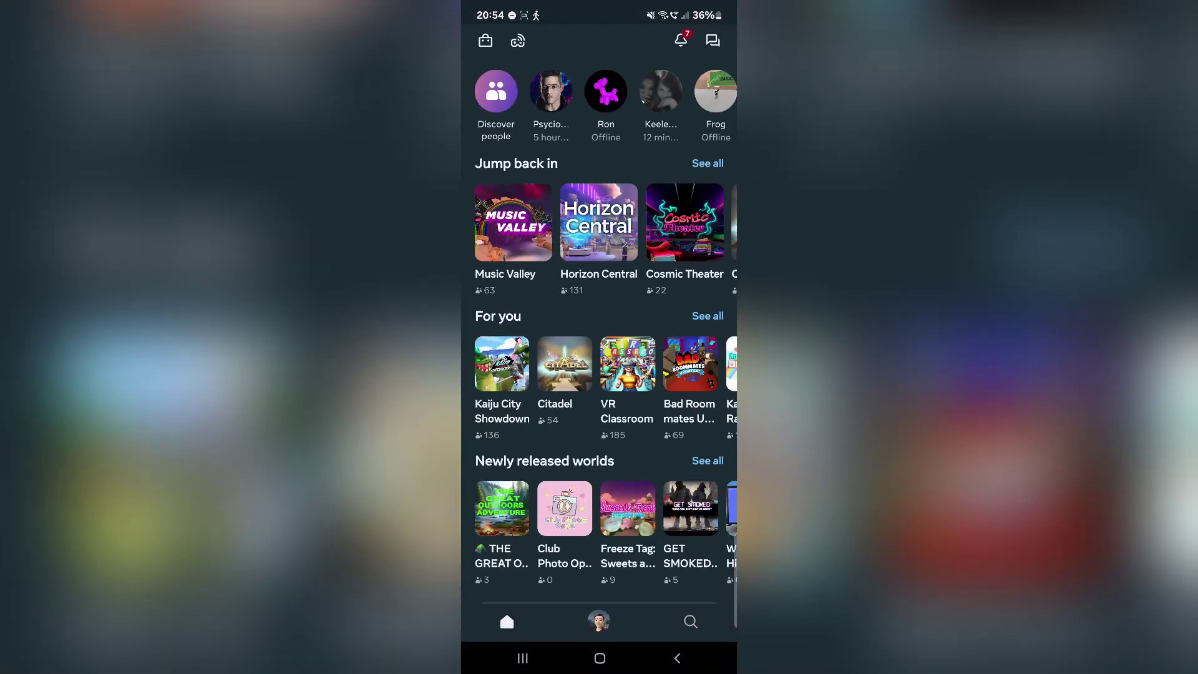
Turn on and allow Bluetooth for the Meta Quest 2 headset
click(518, 41)
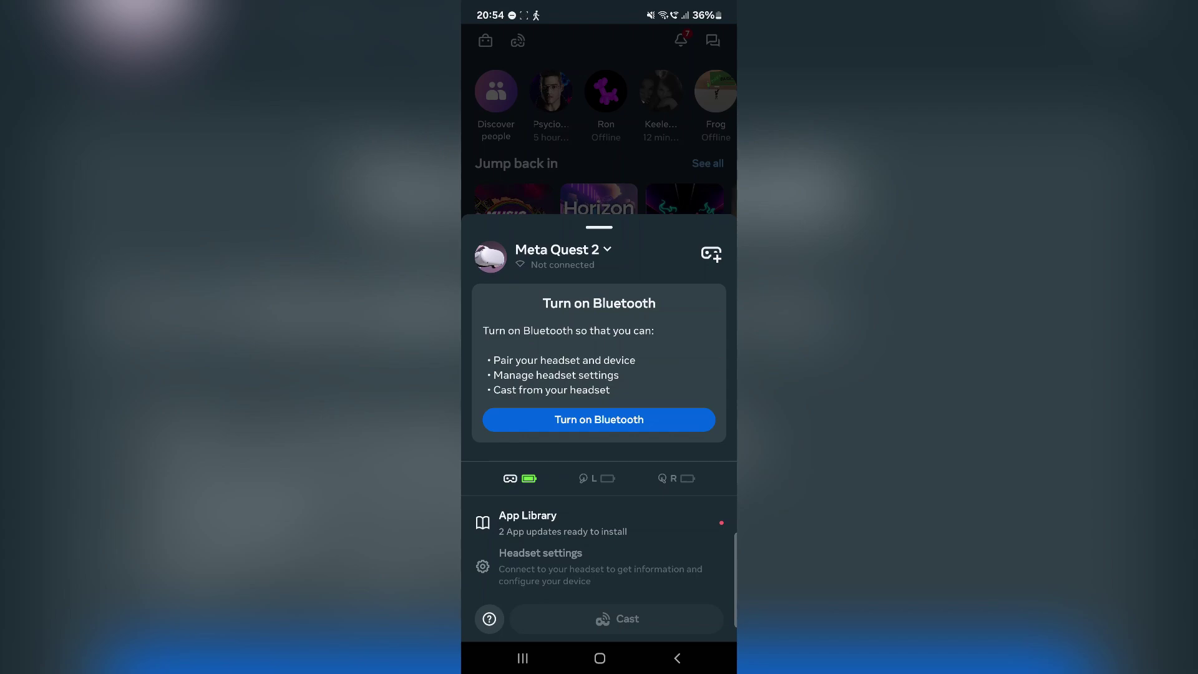
click(599, 419)
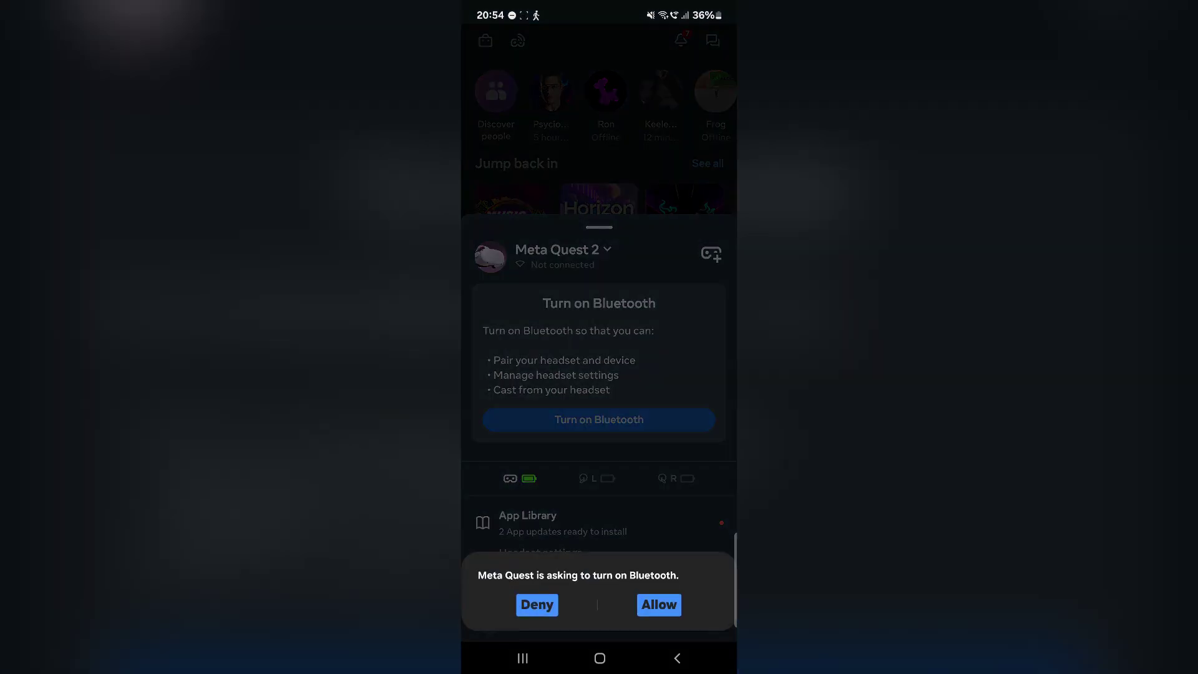
click(659, 604)
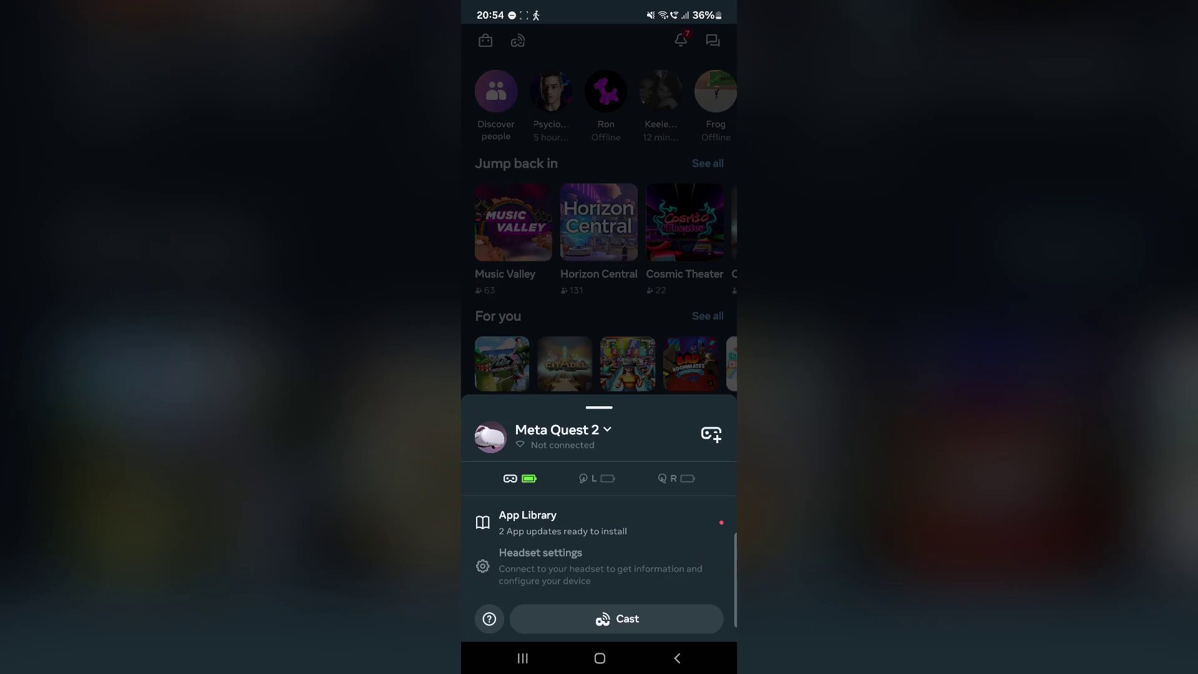
Go to the Meta Quest 2's Headset settings and enable Developer mode
click(586, 433)
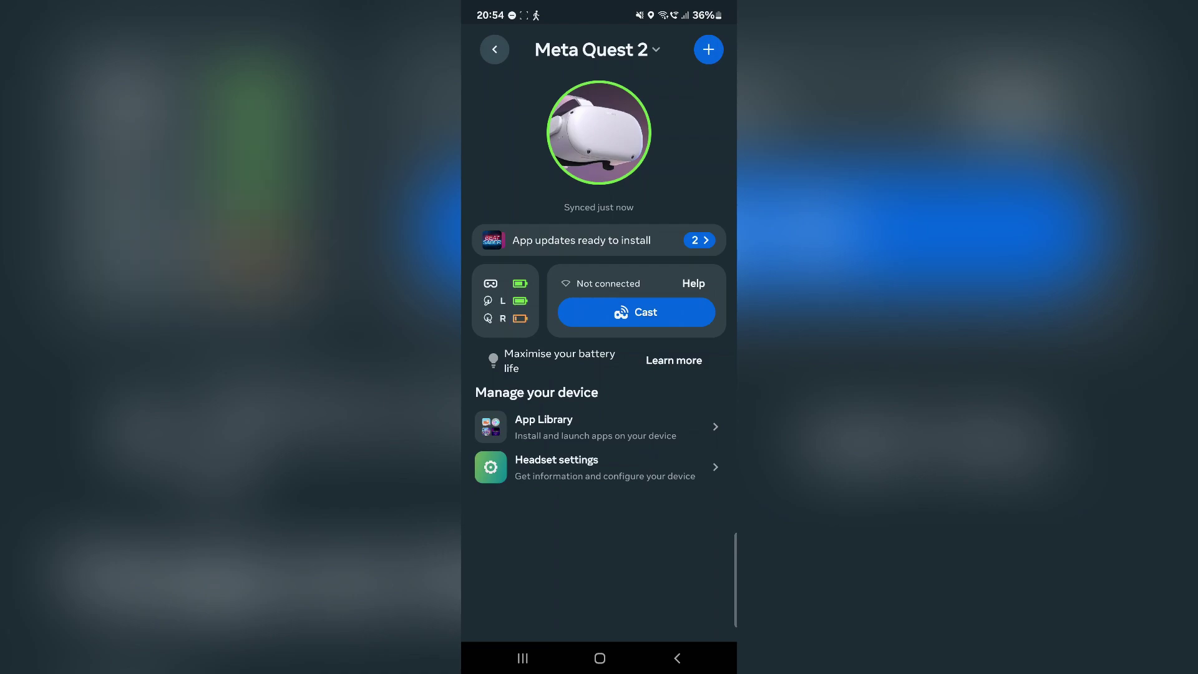
click(556, 467)
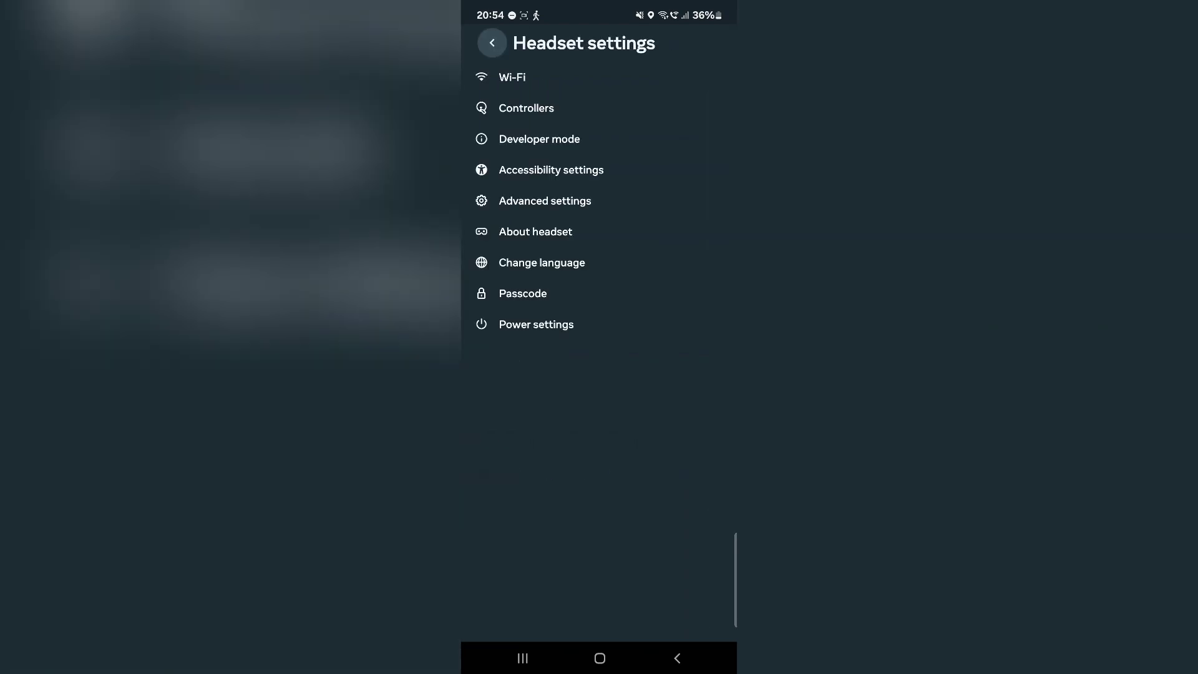
click(595, 136)
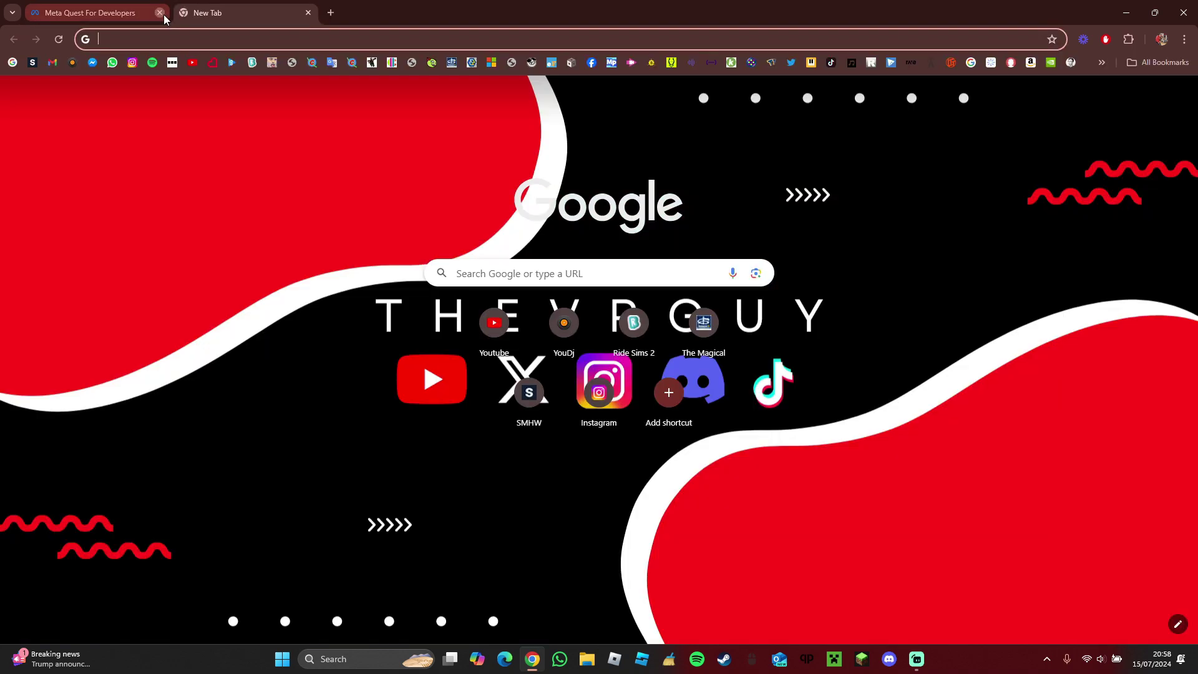
Close the Meta Quest developer tab and search Google for 'sidequest'
click(160, 13)
key(Down)
text(ro)
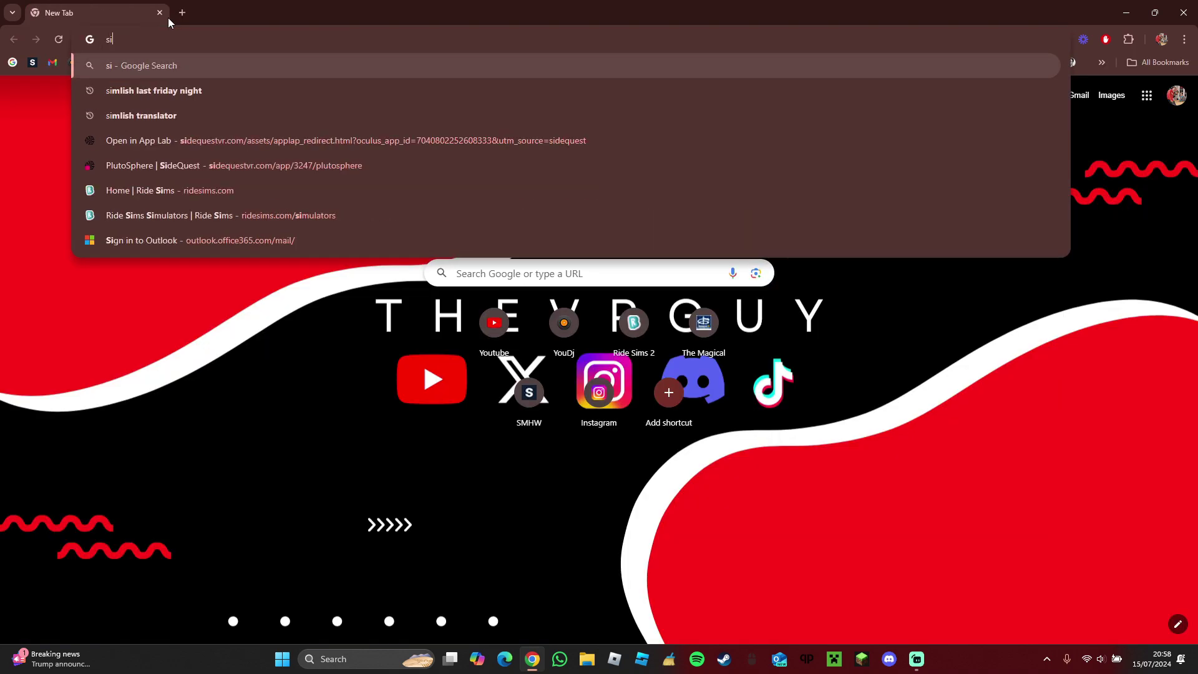
key(Escape)
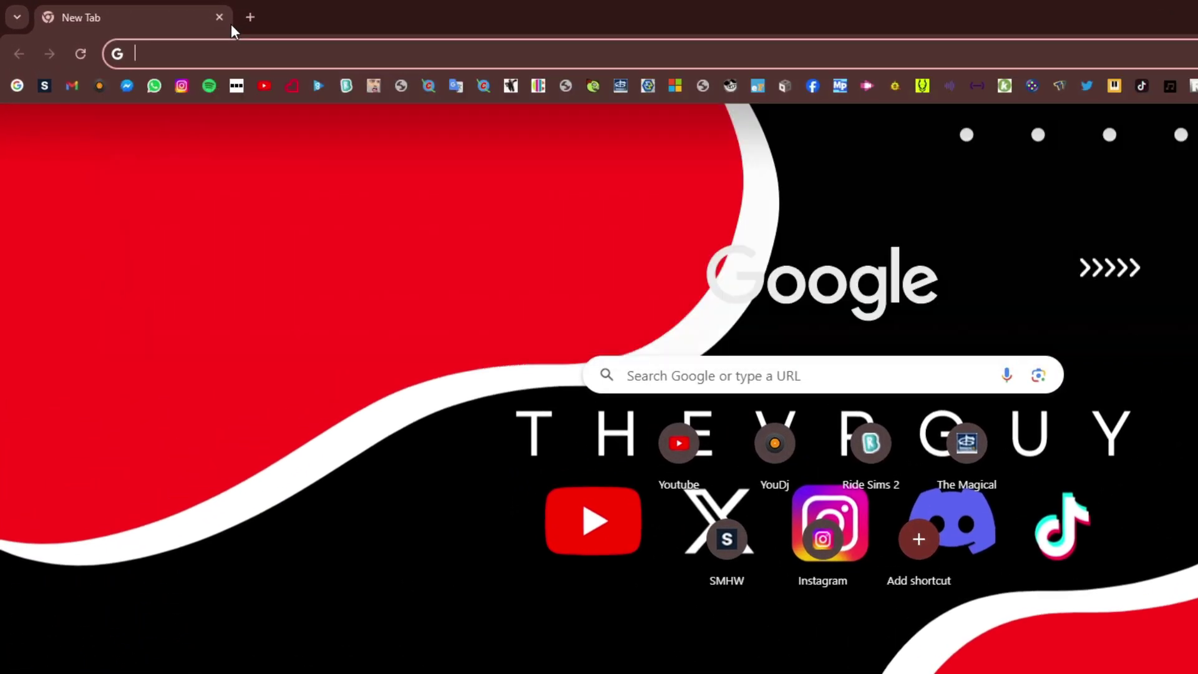
text(side)
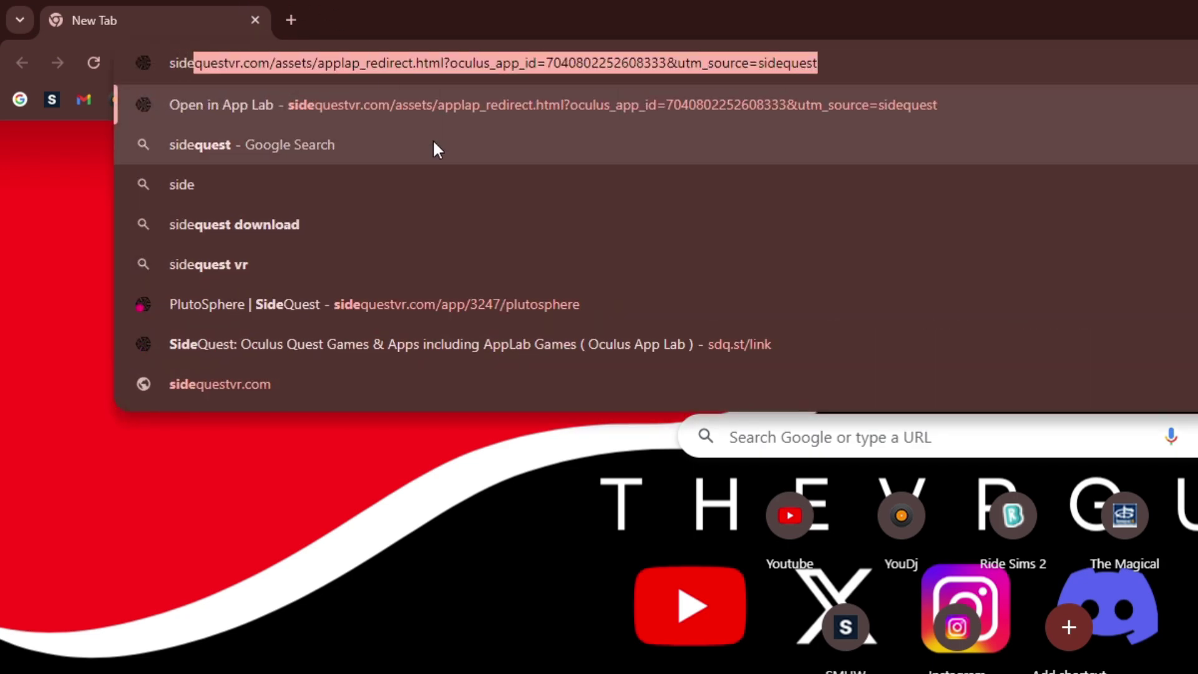
click(432, 140)
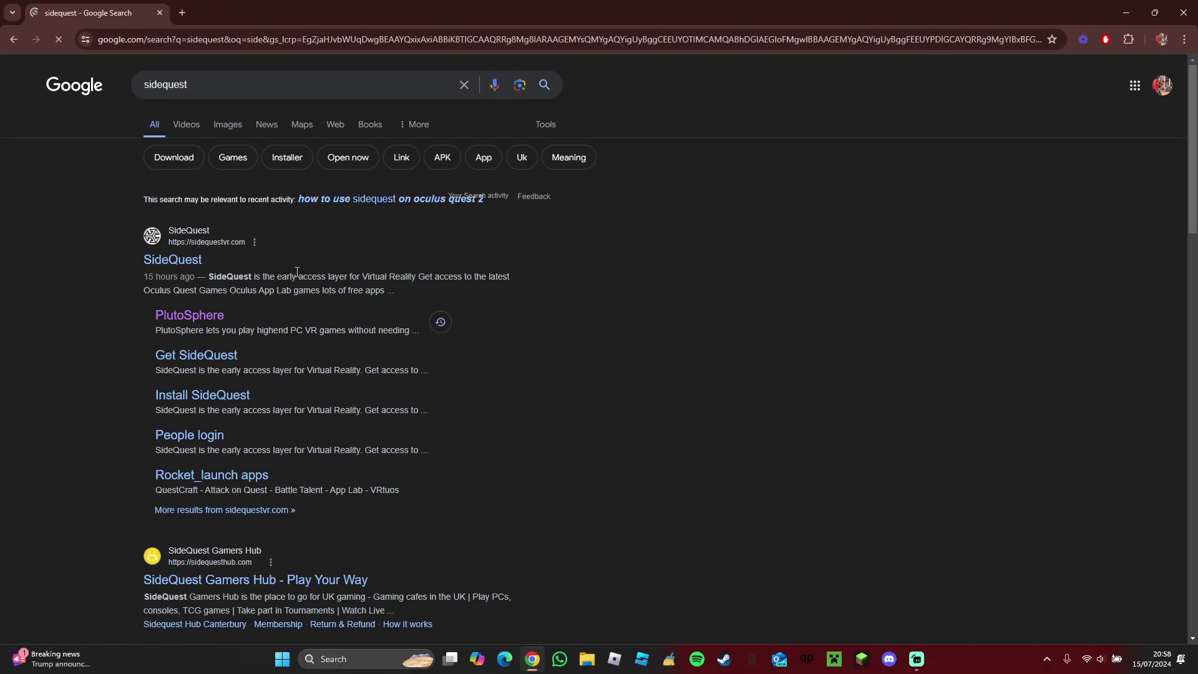
Open the Get SideQuest page, accept all cookies, and find the Windows installer download
click(225, 354)
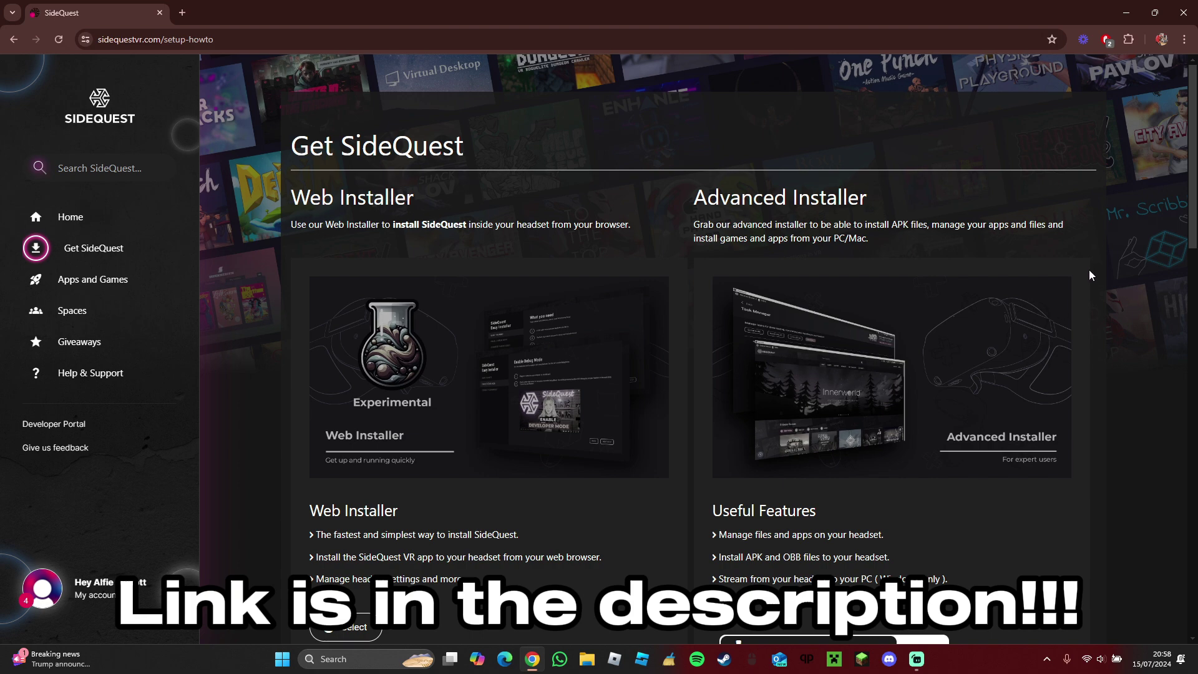
scroll(1088, 270, down, 1)
click(1141, 620)
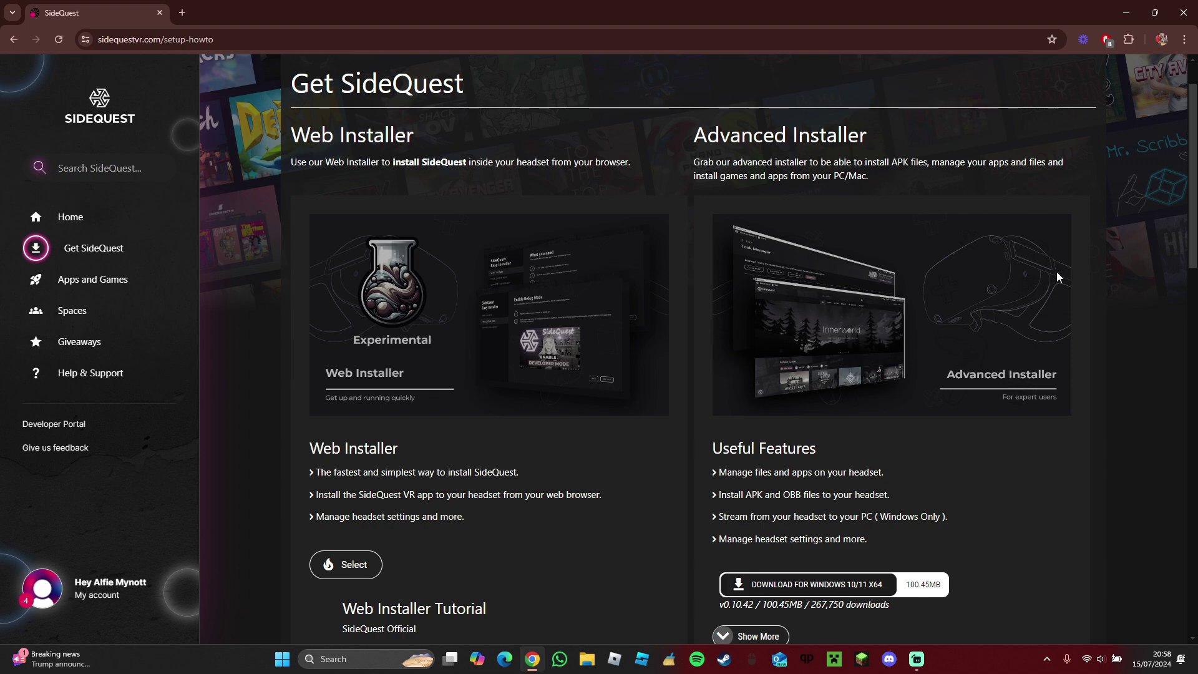
scroll(865, 184, down, 3)
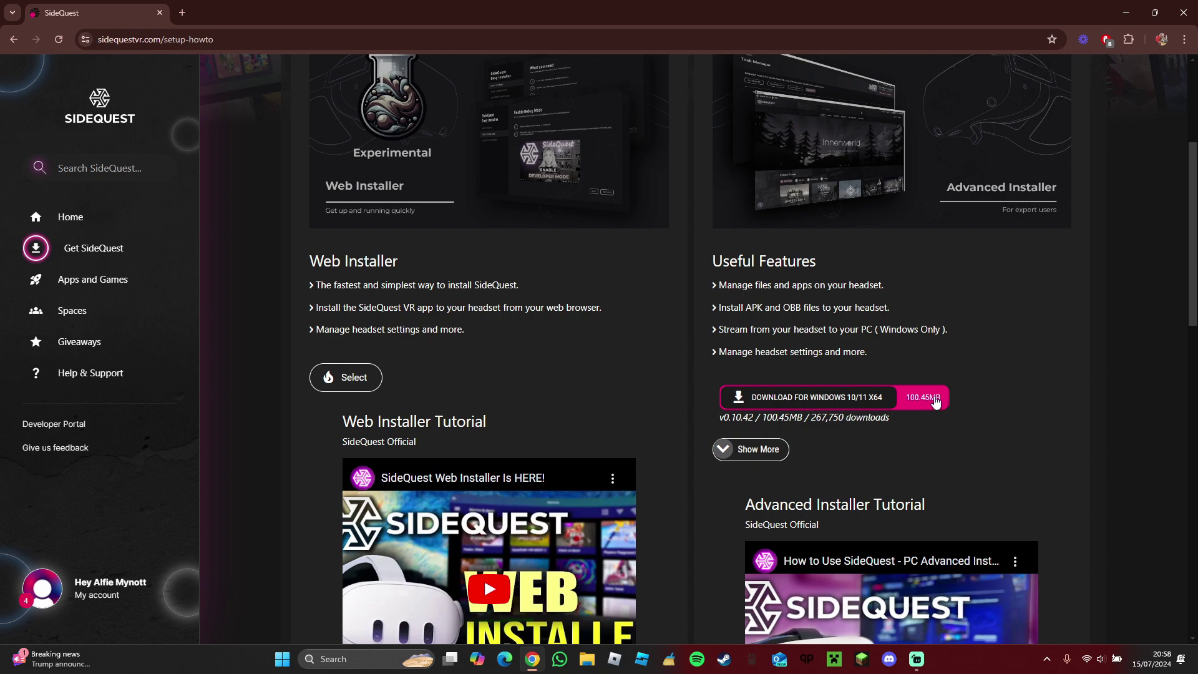
scroll(1040, 384, up, 1)
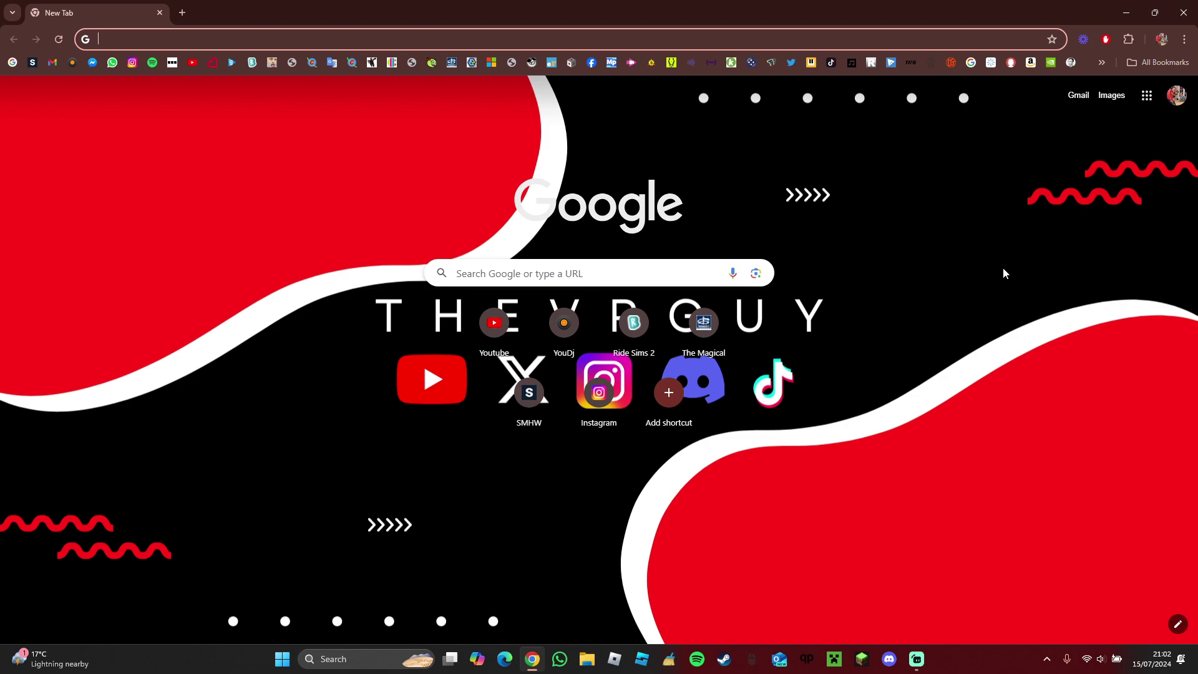
Open Uptodown's Aurora Store page and allow ads on the site in the ad blocker
click(384, 36)
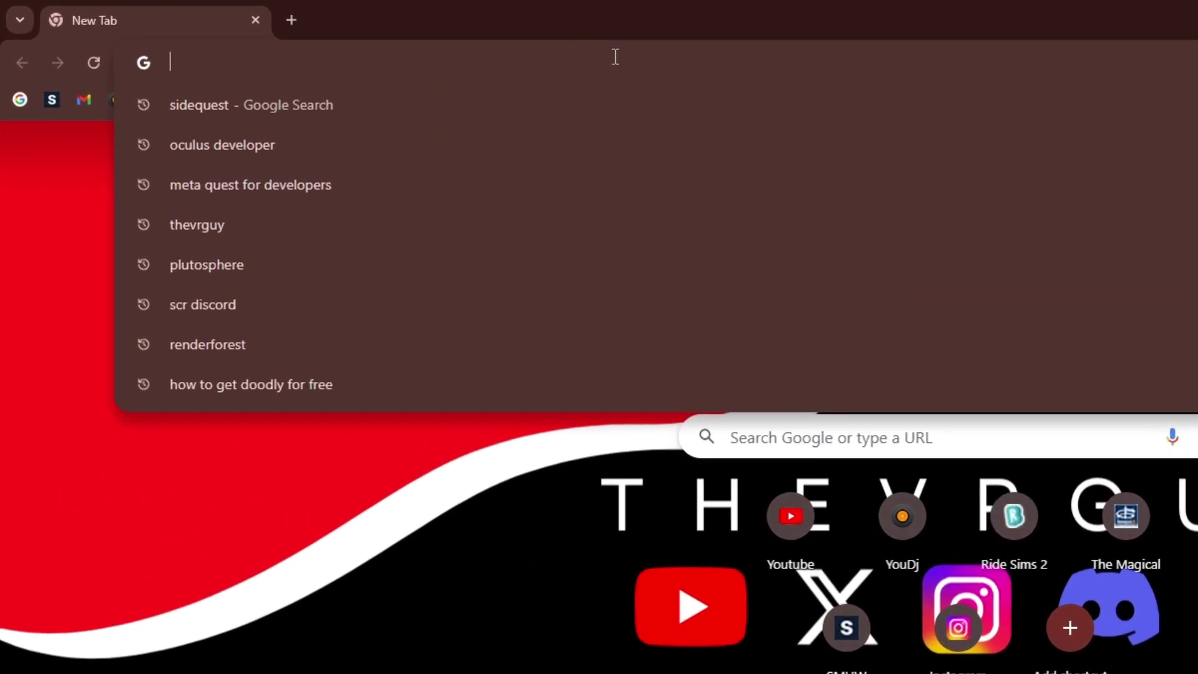
text(au)
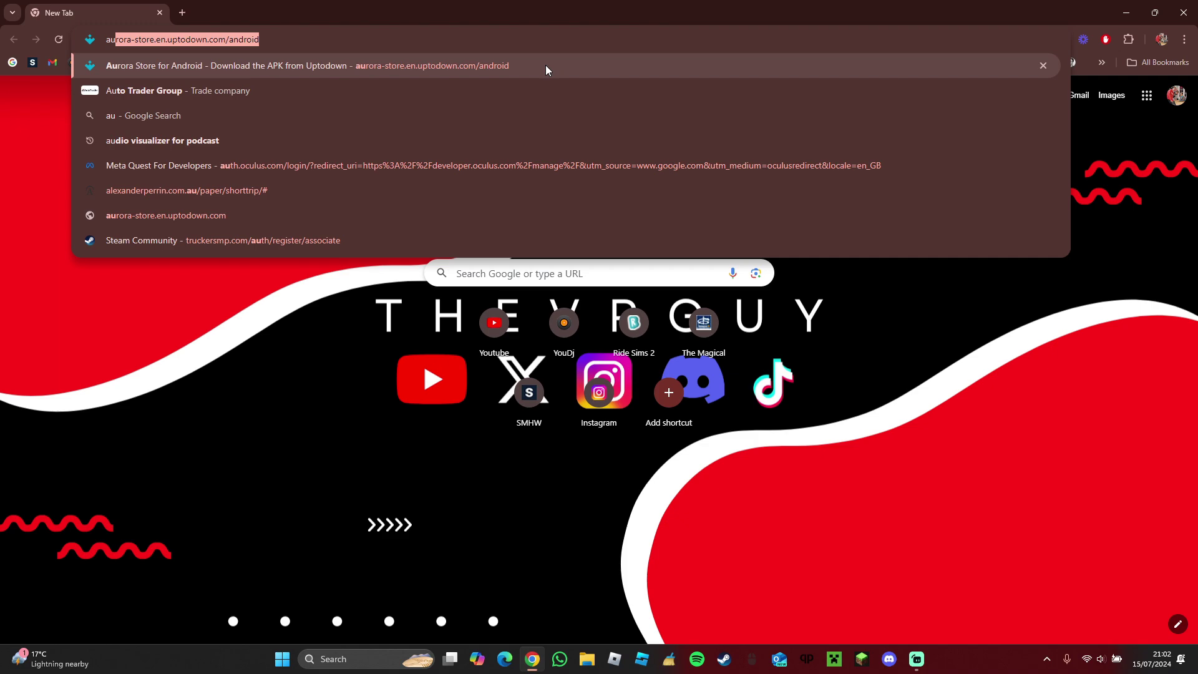
click(545, 65)
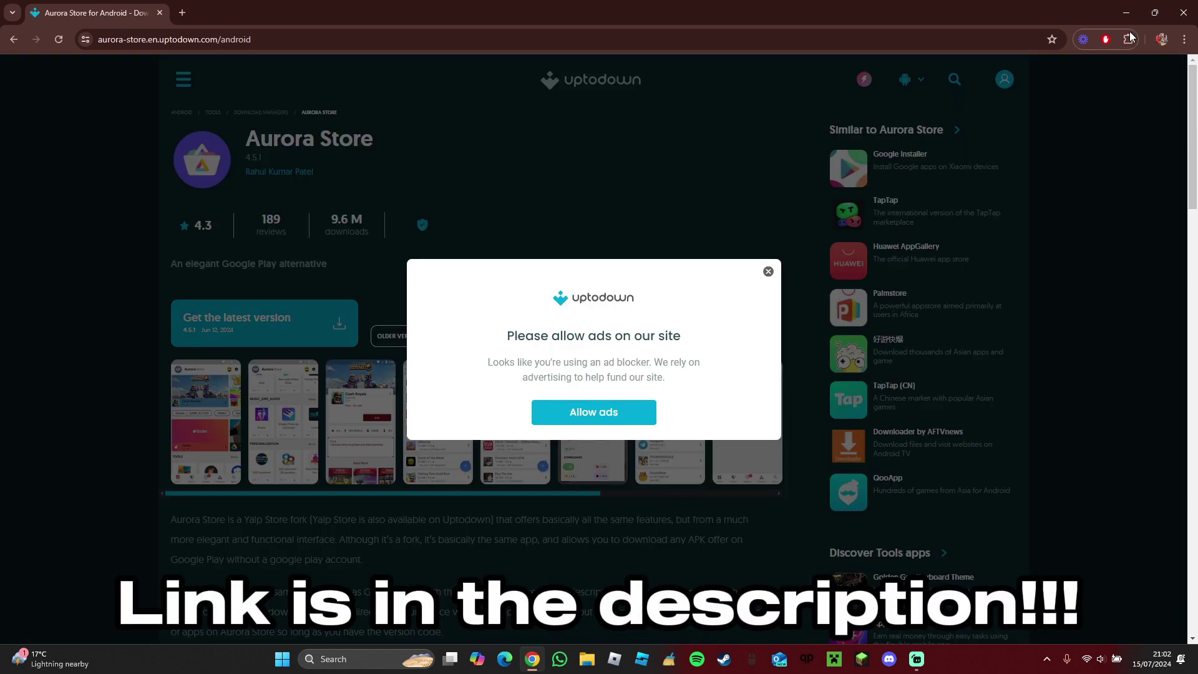
click(1105, 40)
click(1030, 300)
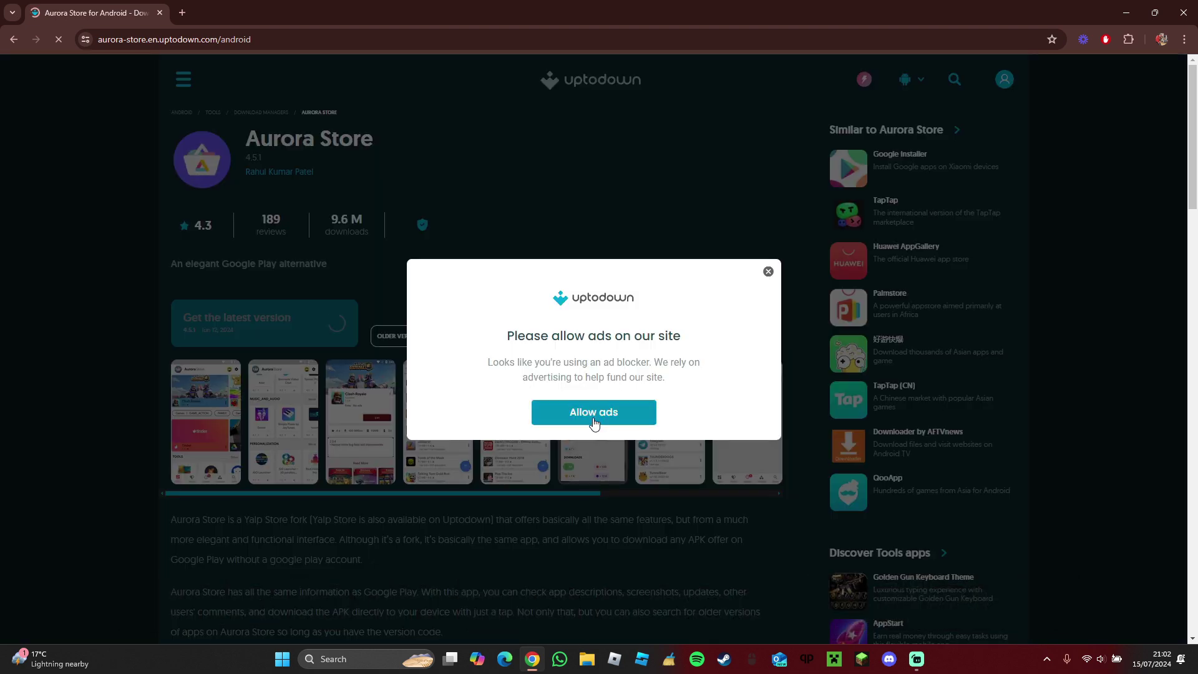
click(593, 415)
click(618, 496)
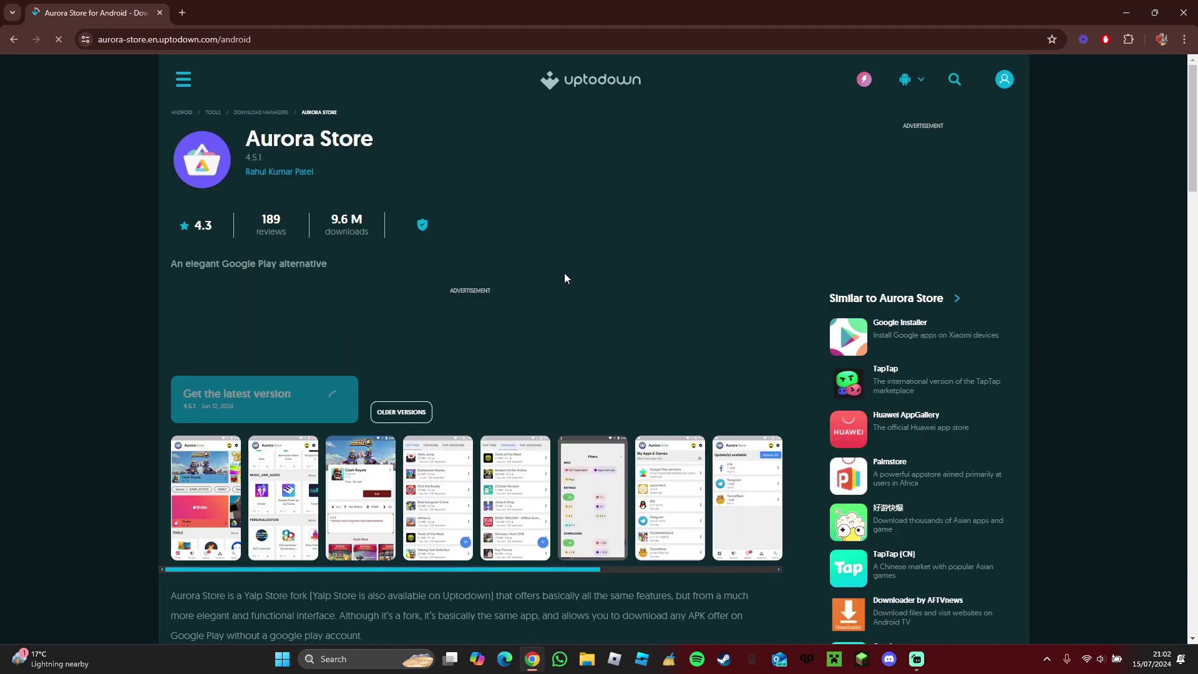
Request the Aurora Store APK download, then cancel the duplicate save
scroll(612, 205, down, 1)
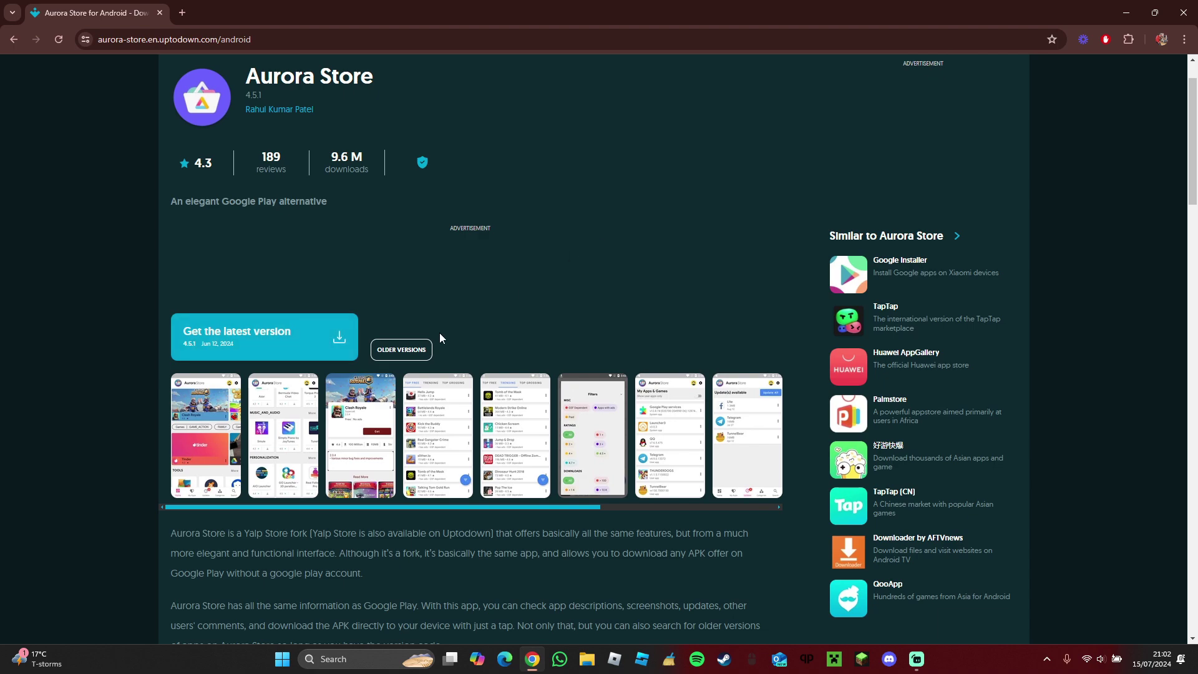
click(280, 339)
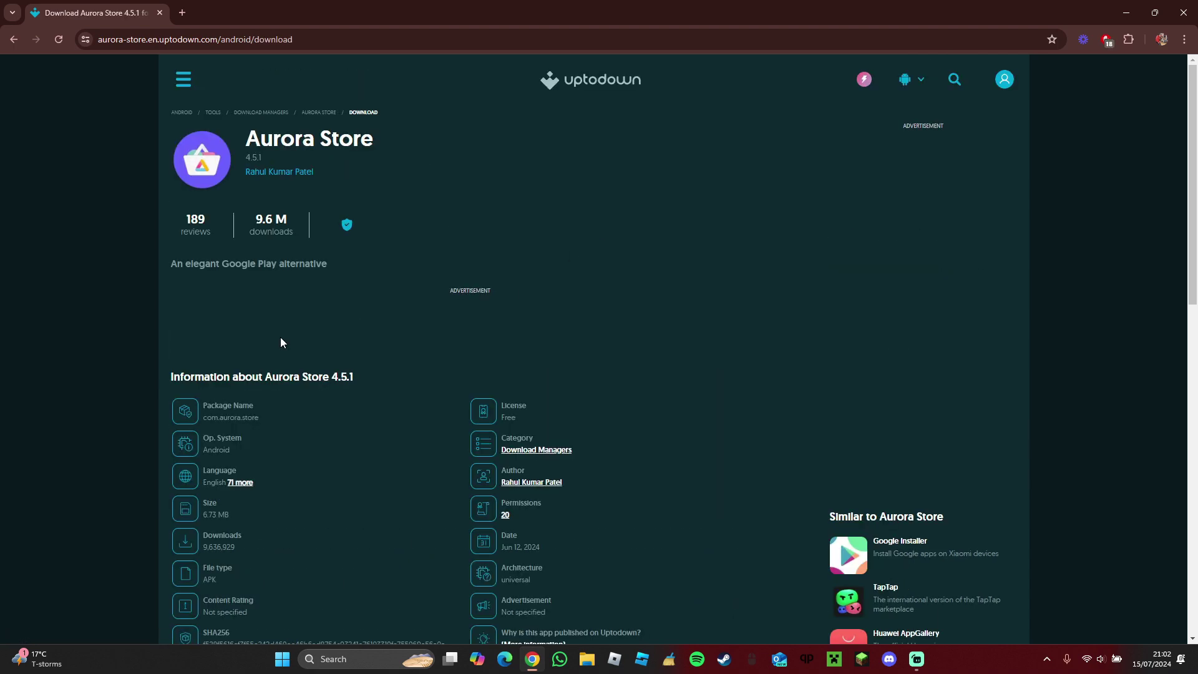
scroll(489, 258, down, 6)
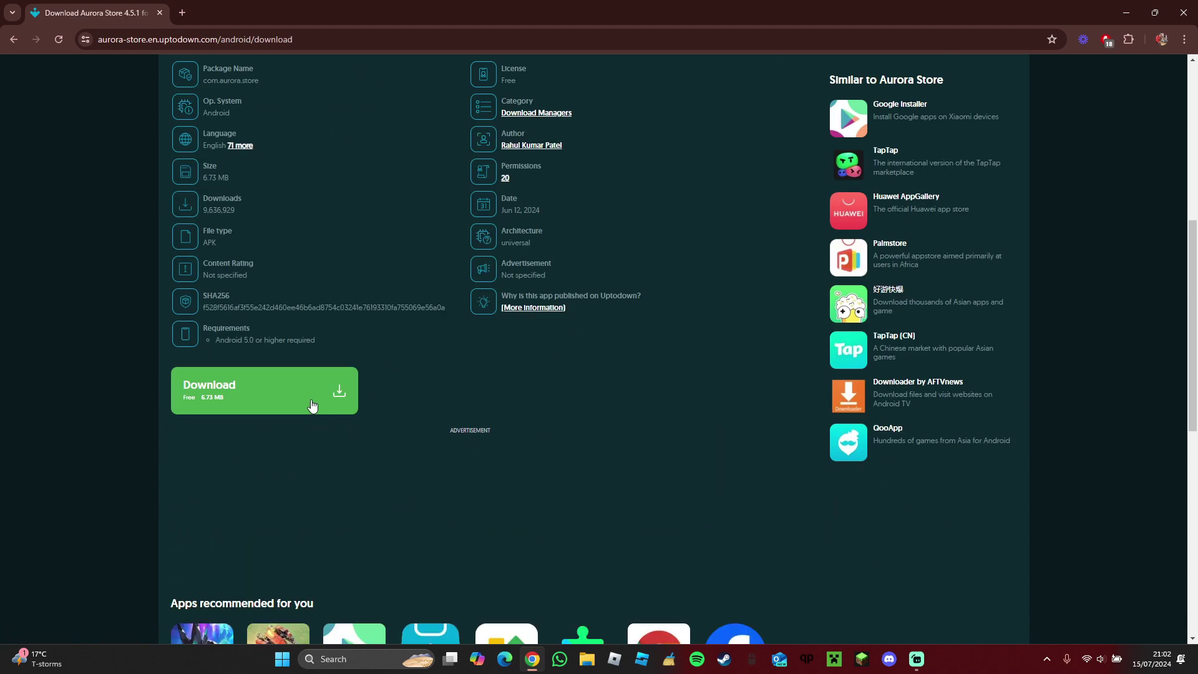
click(309, 393)
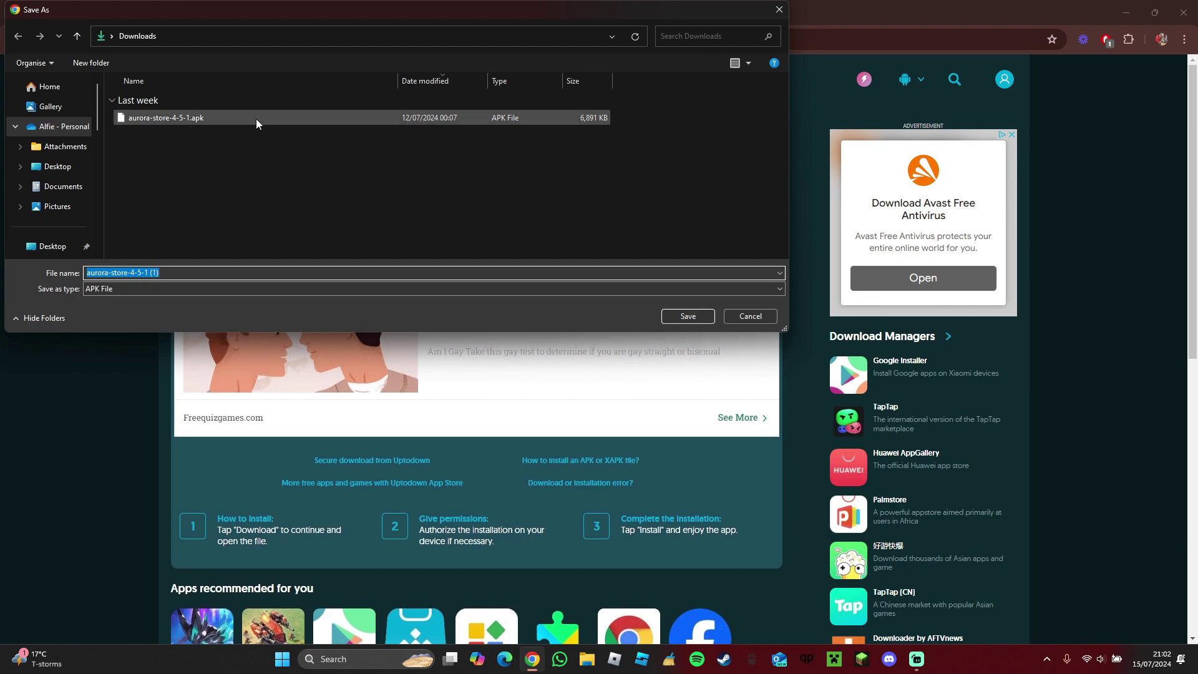
click(749, 317)
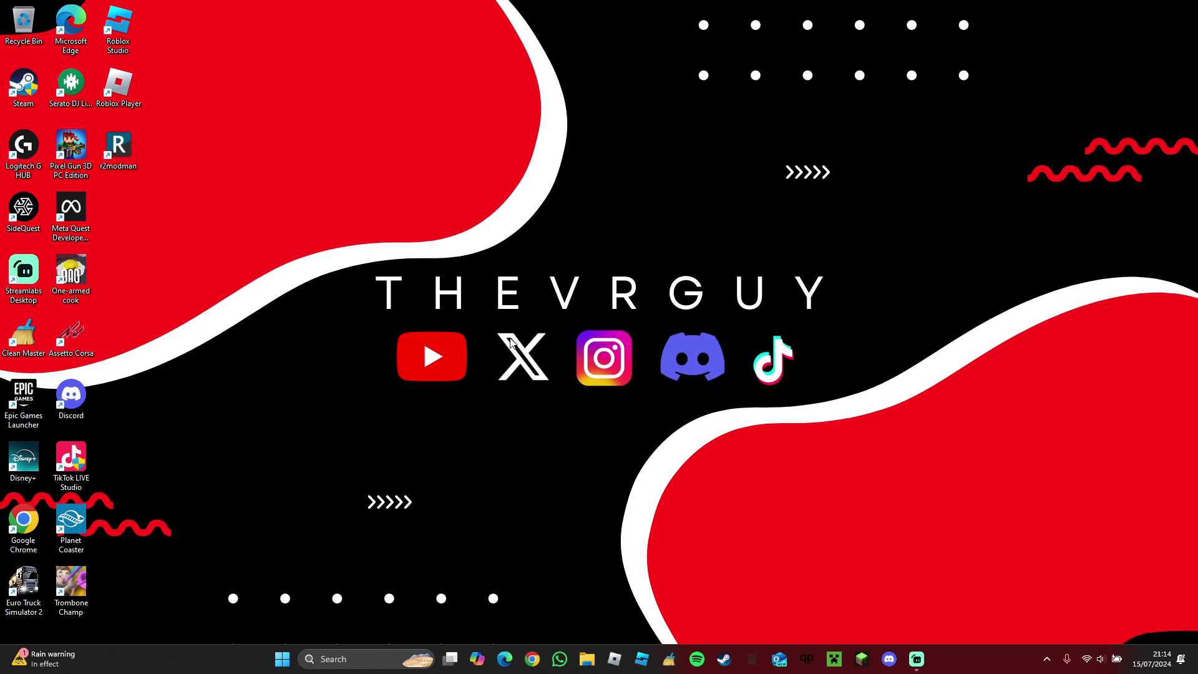
In maximized SideQuest, install aurora-store-4-5-1.apk from Downloads onto the Quest 2
double_click(25, 209)
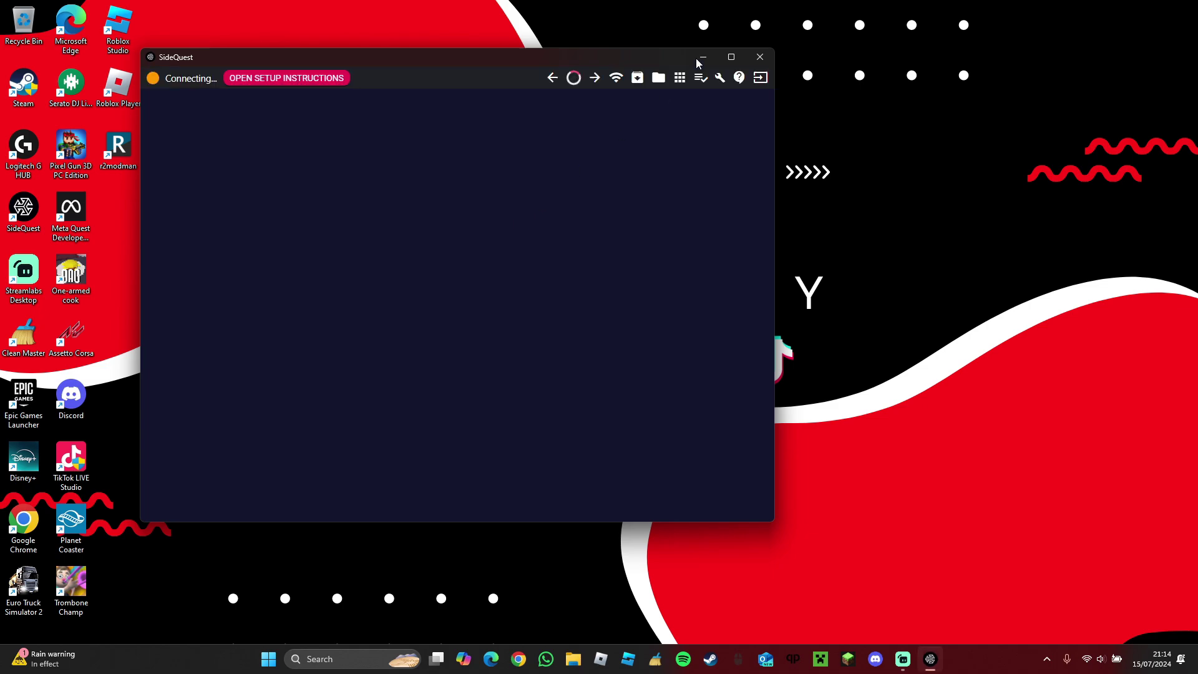
click(731, 56)
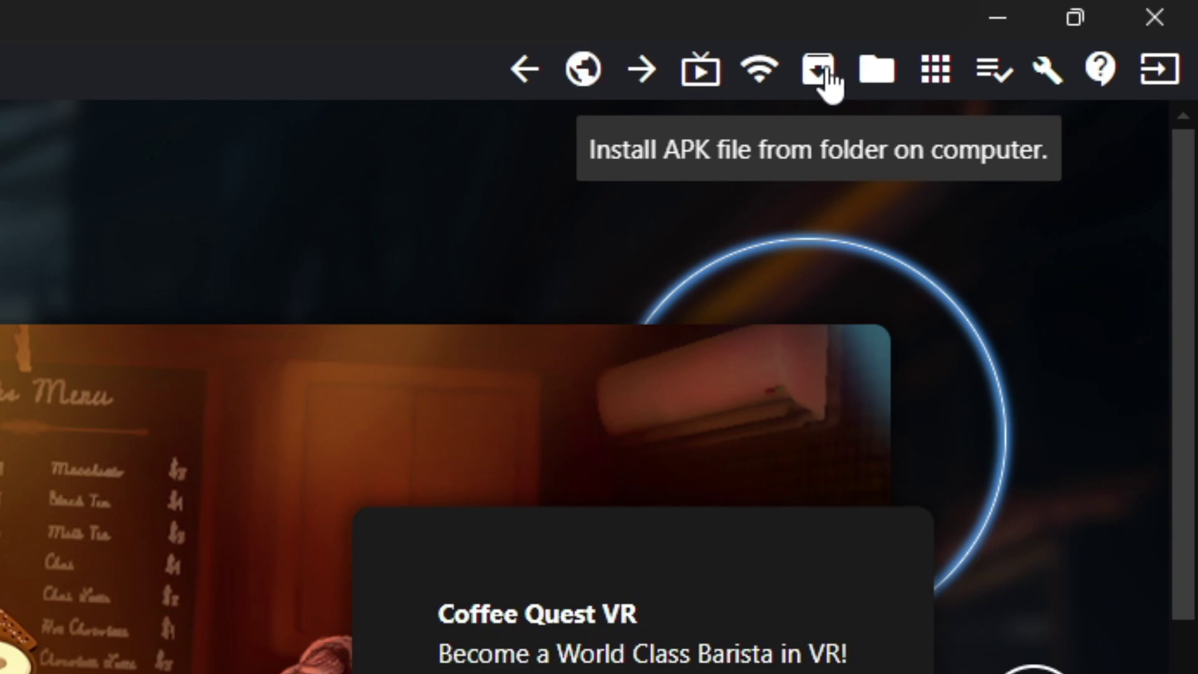
click(825, 68)
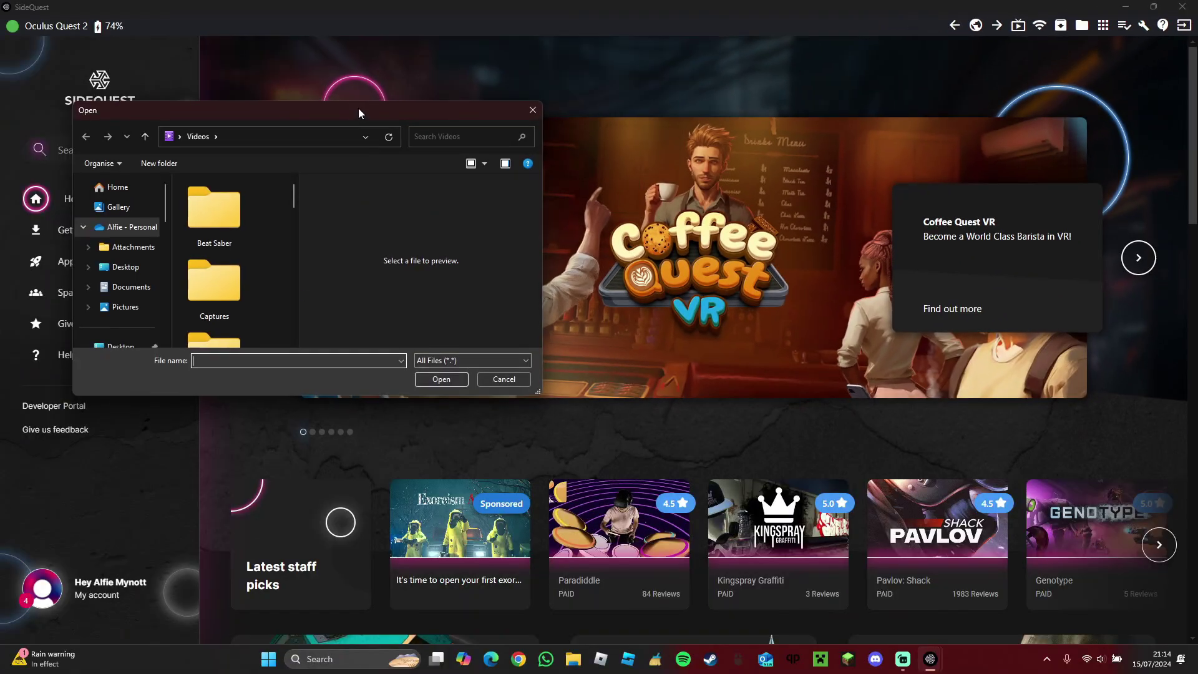
scroll(125, 268, down, 3)
click(125, 242)
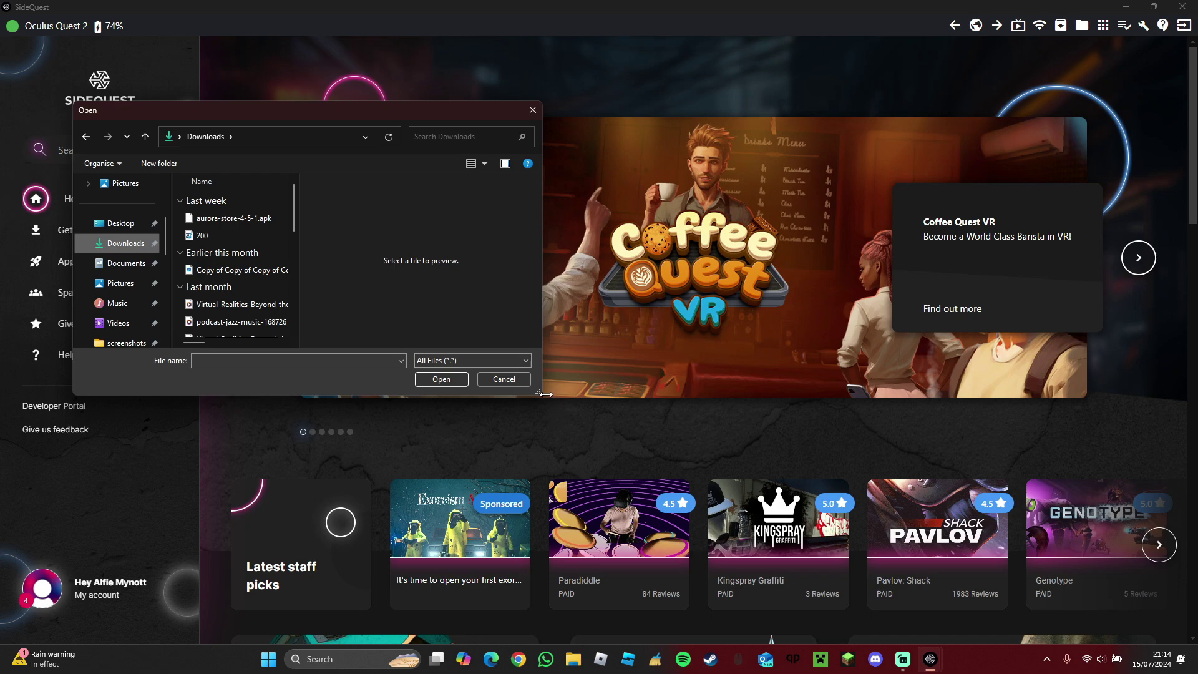
drag(538, 390, 617, 440)
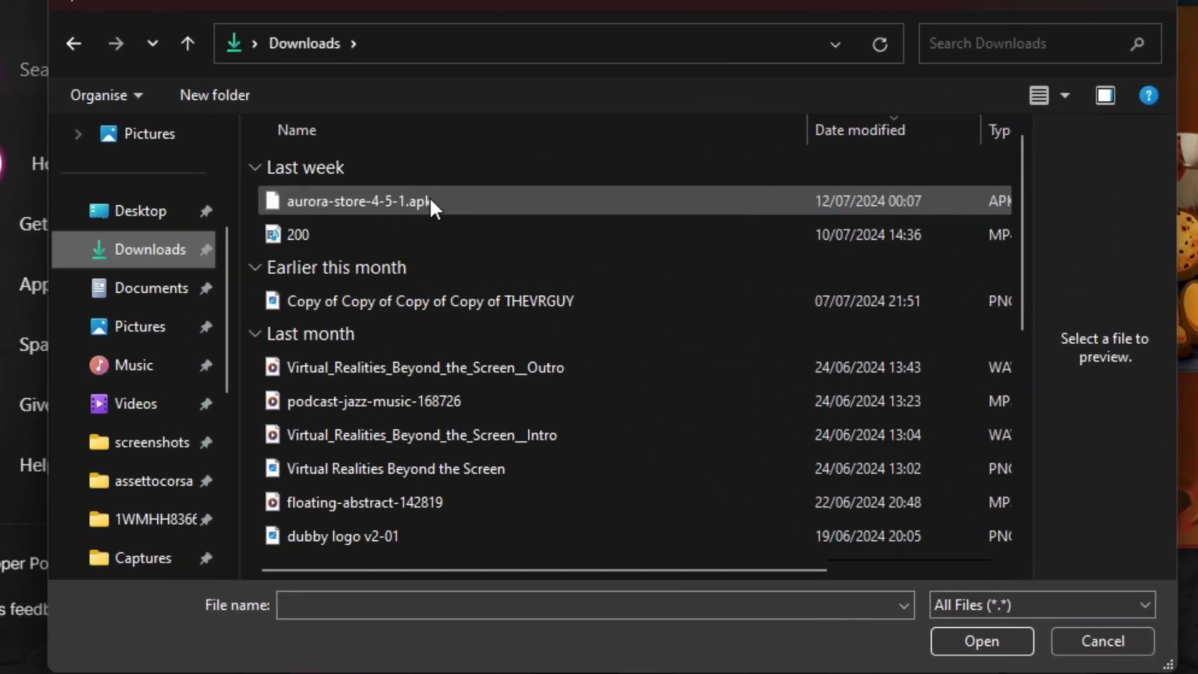
click(489, 197)
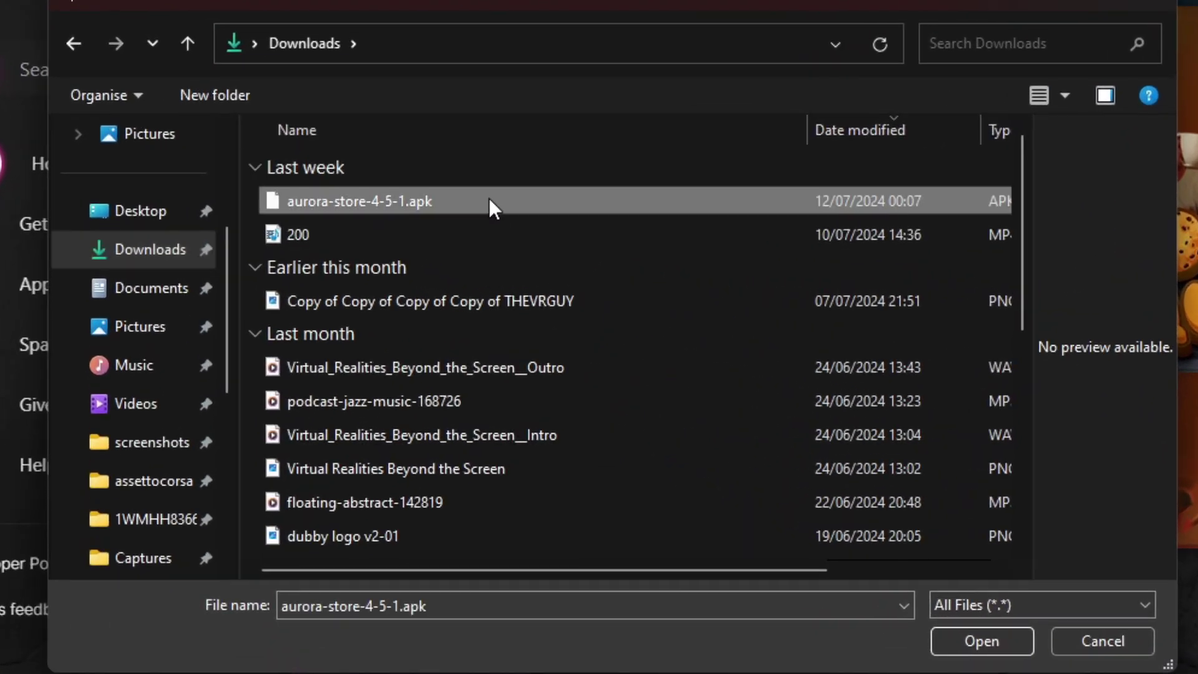
click(961, 644)
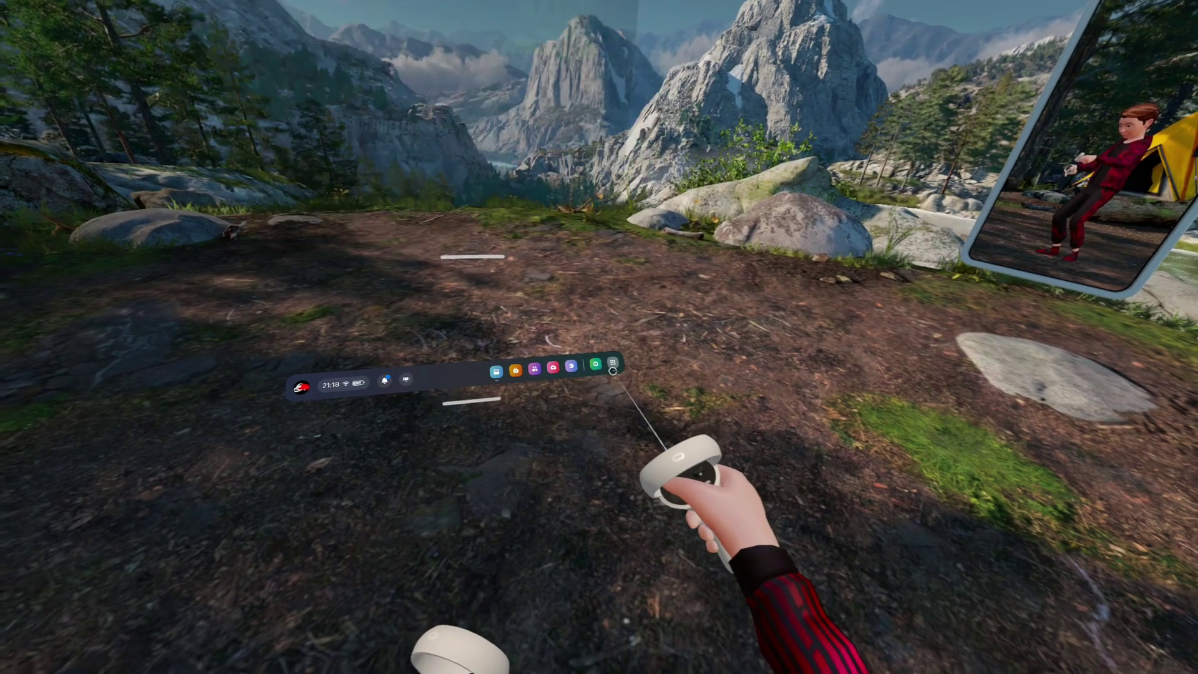
Filter the Quest app library to Unknown sources, revealing Aurora Store
click(612, 366)
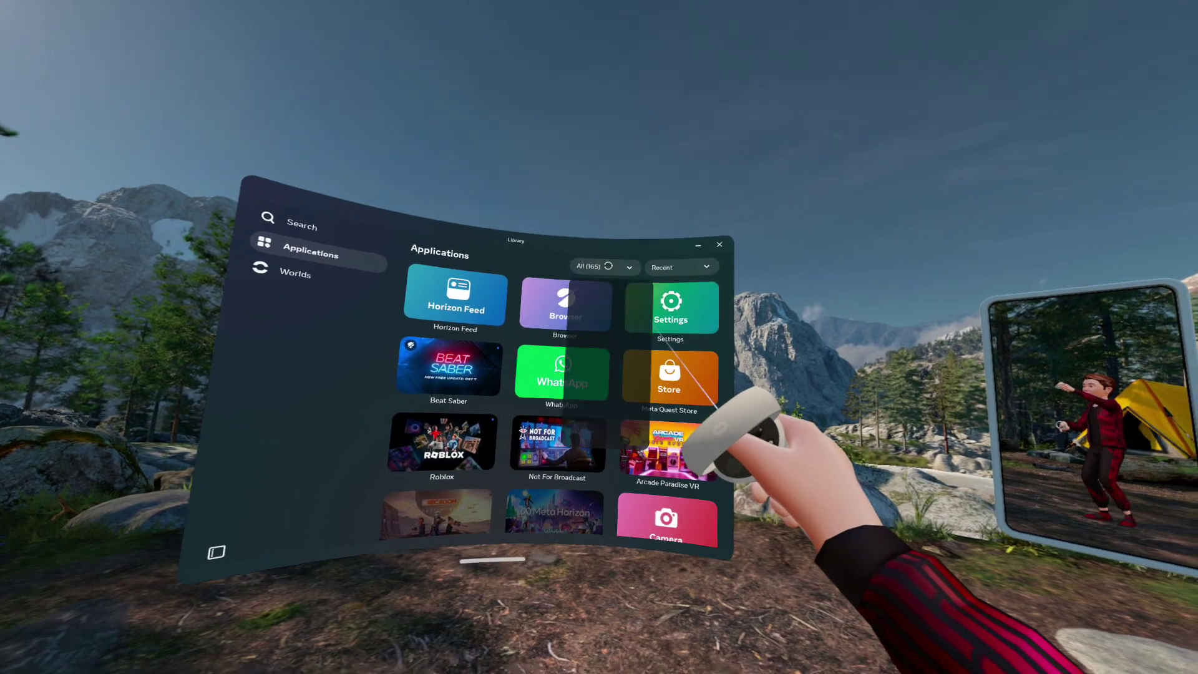
click(611, 282)
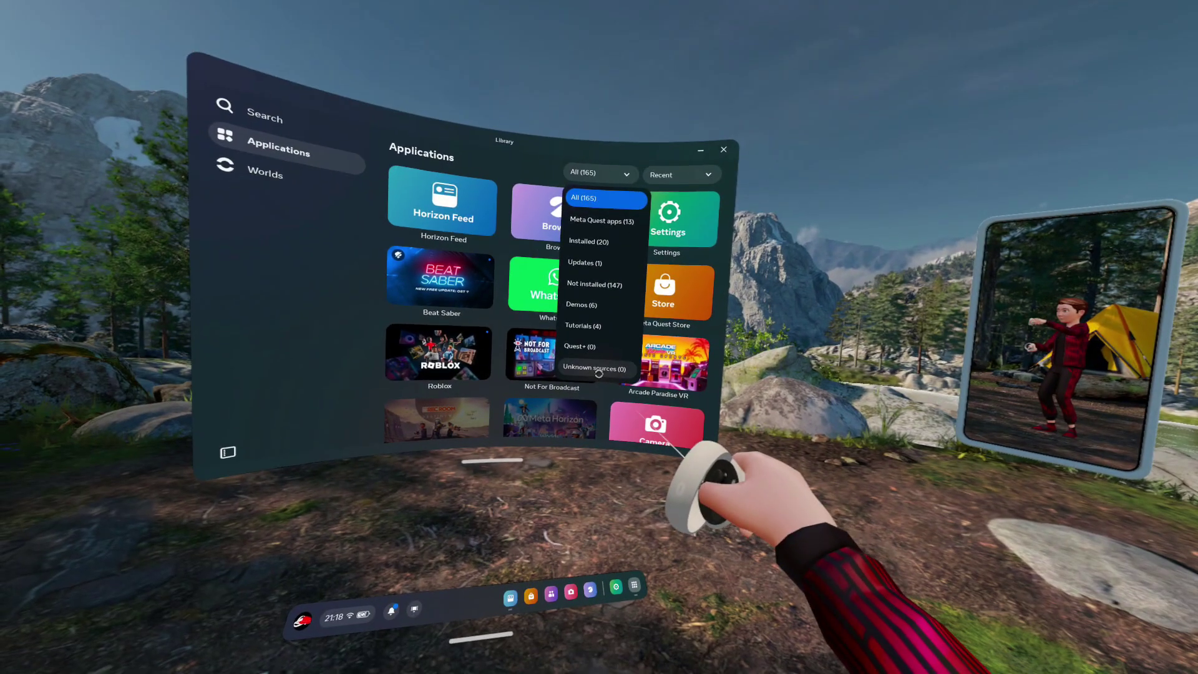
click(600, 427)
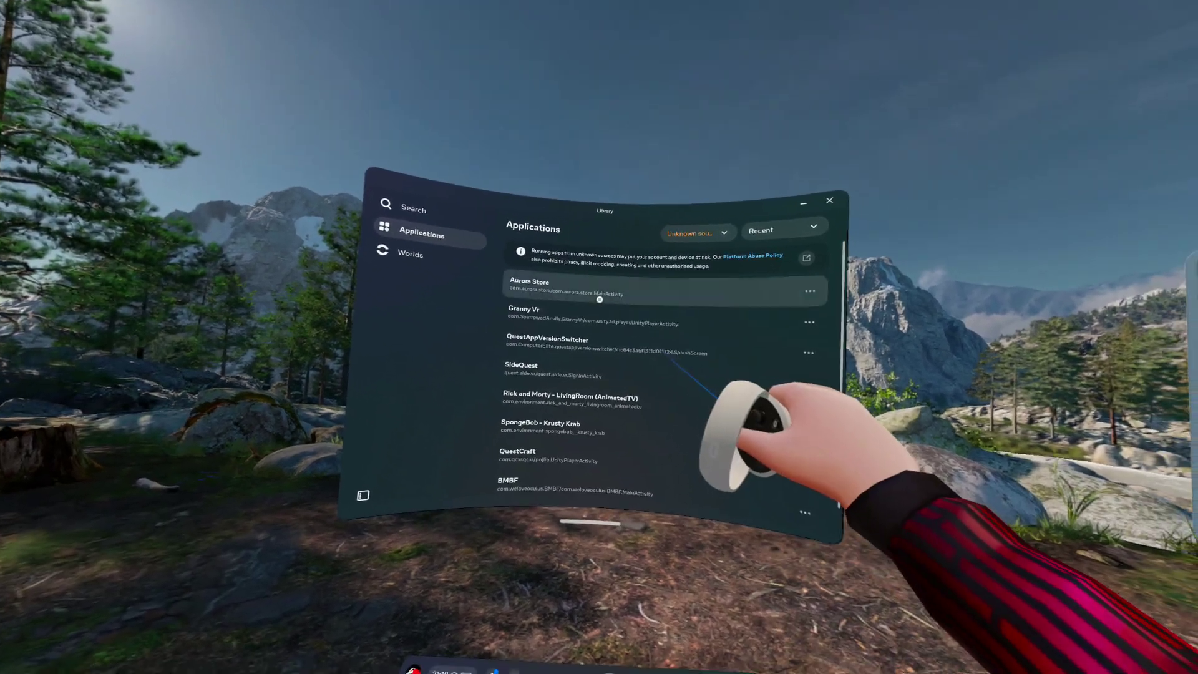
Launch Aurora Store and step through the Welcome, Permissions and App Links setup screens
click(524, 243)
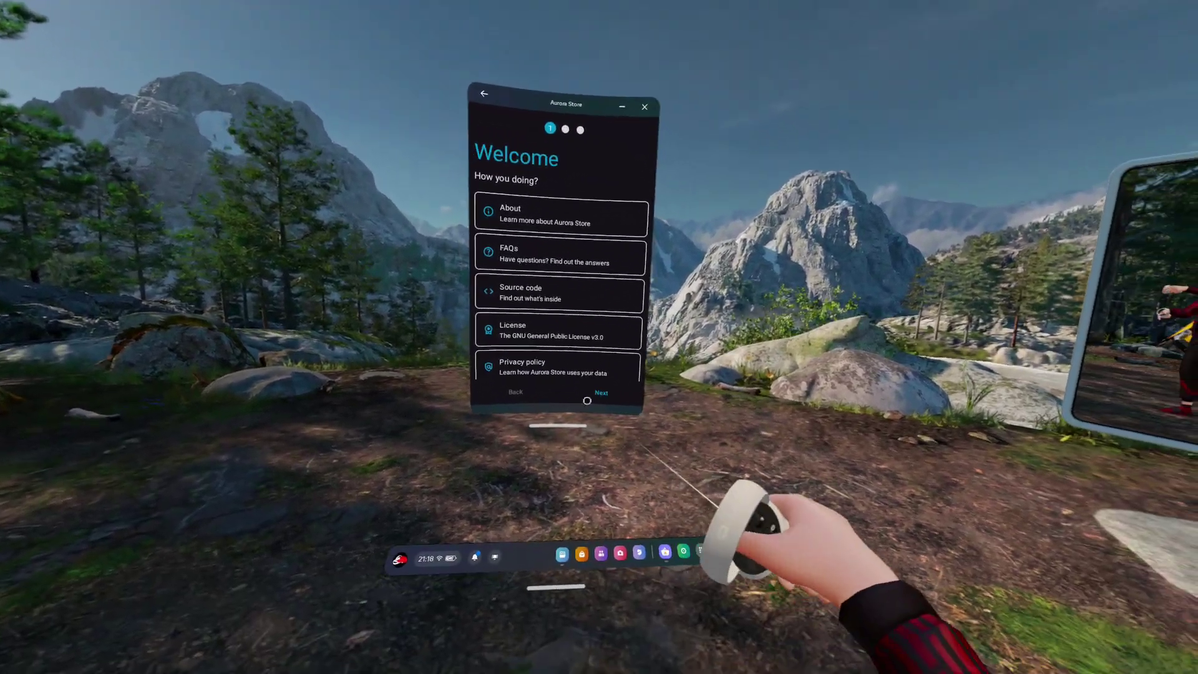
click(590, 397)
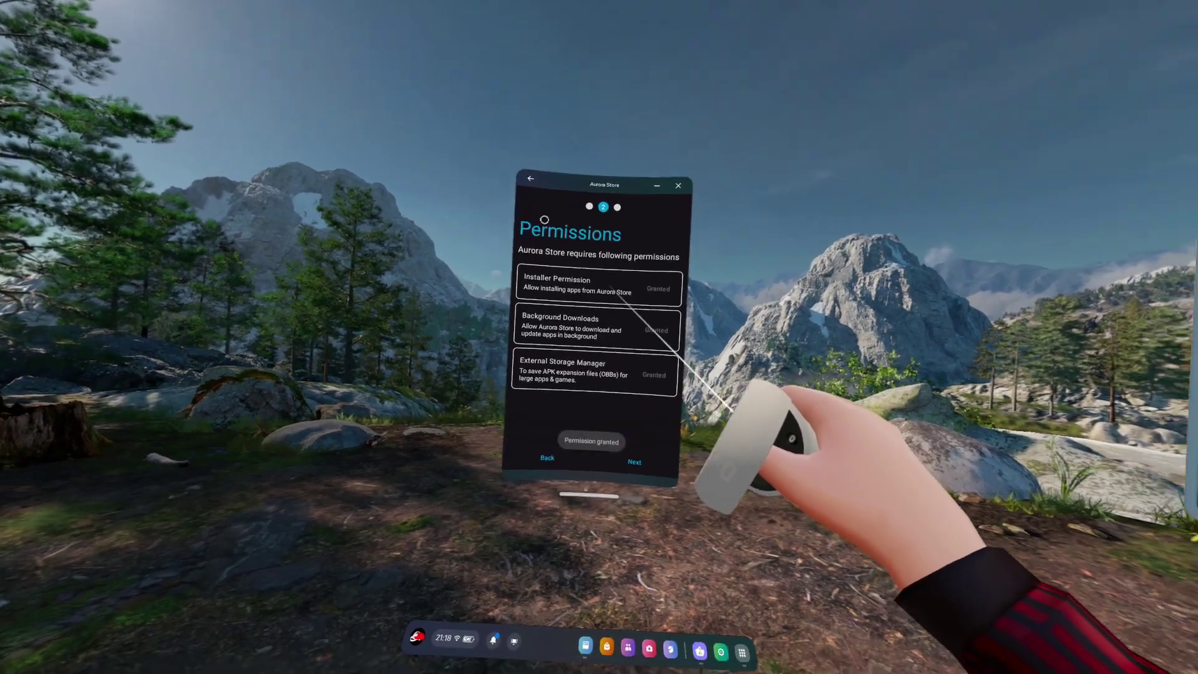
click(634, 462)
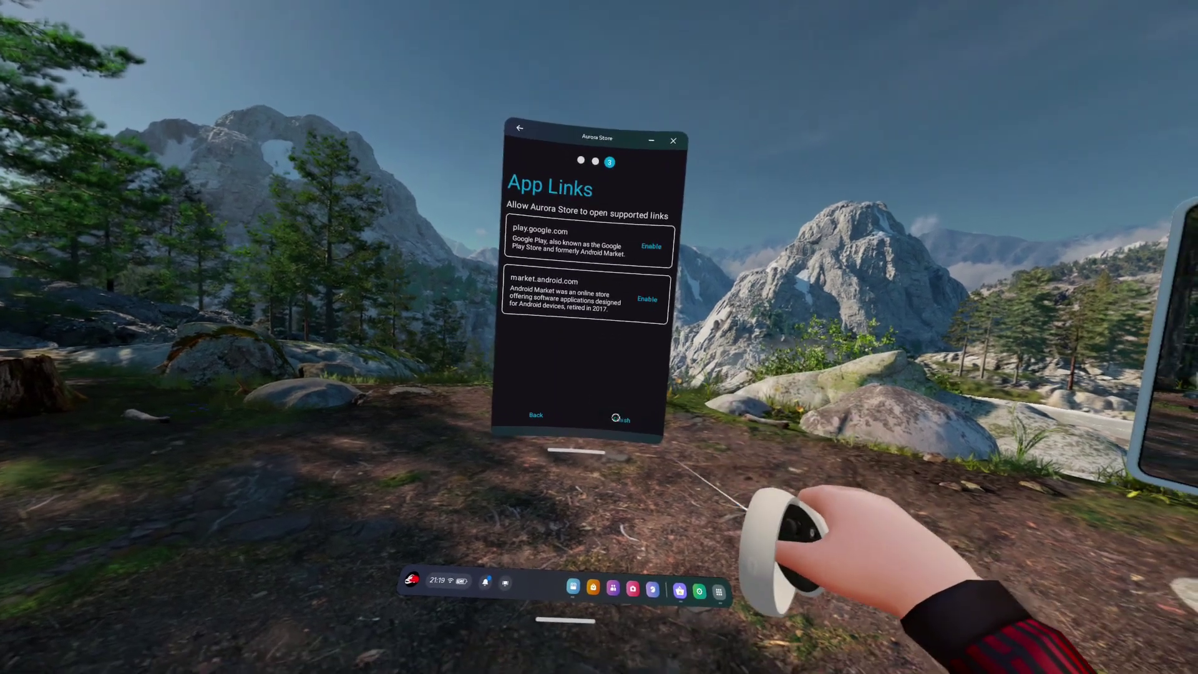
click(640, 455)
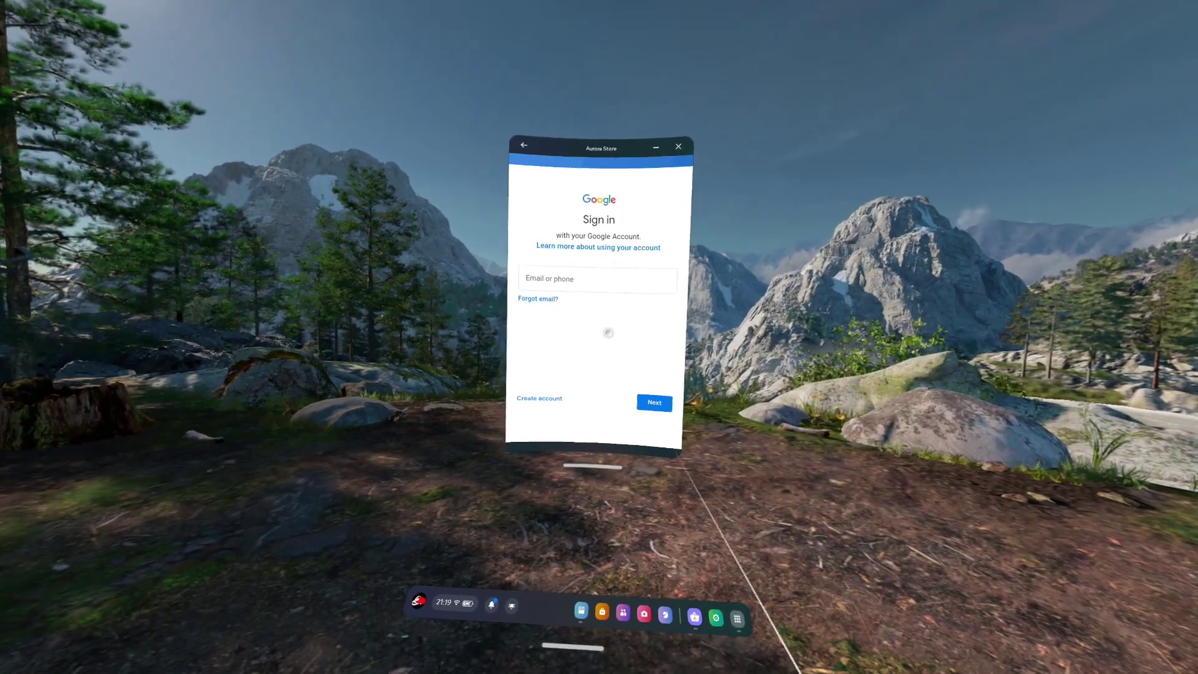
Download Discord from Aurora Store and approve the install prompt
click(583, 314)
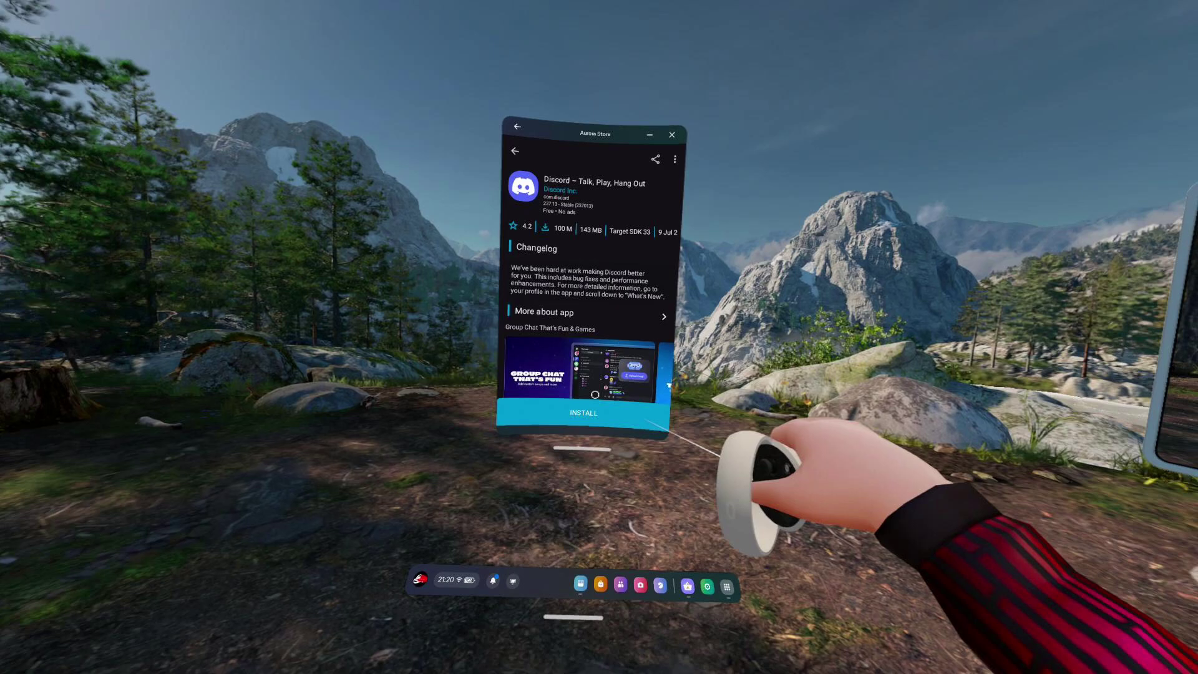
click(649, 422)
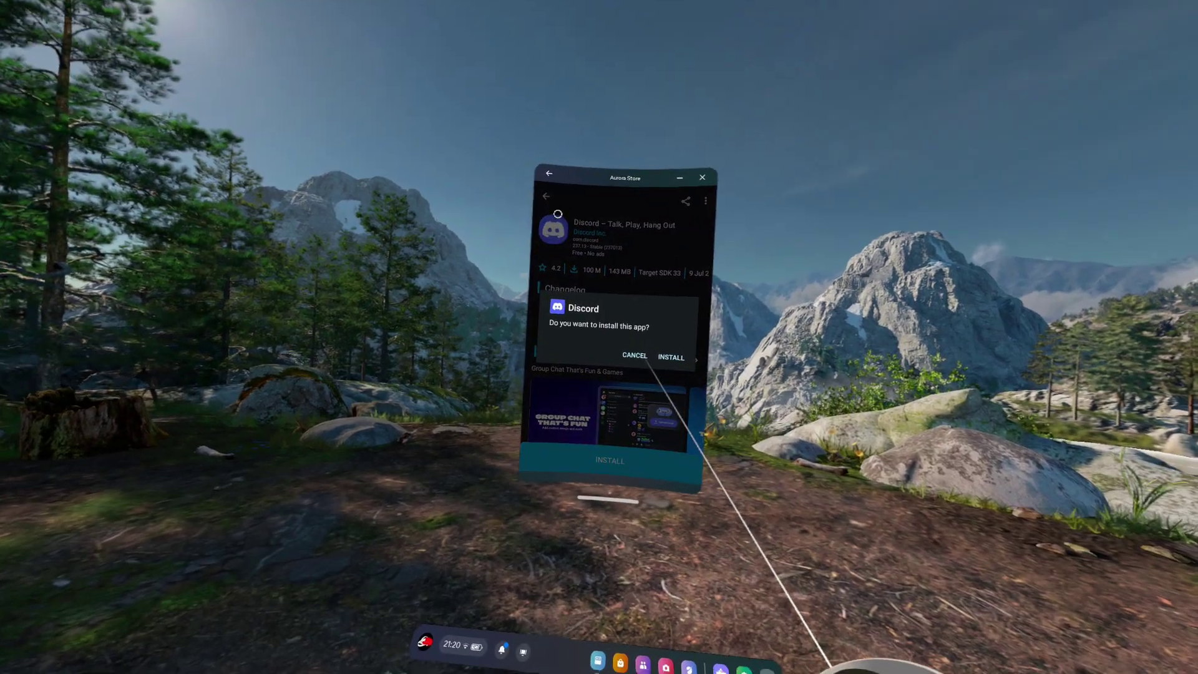
click(670, 357)
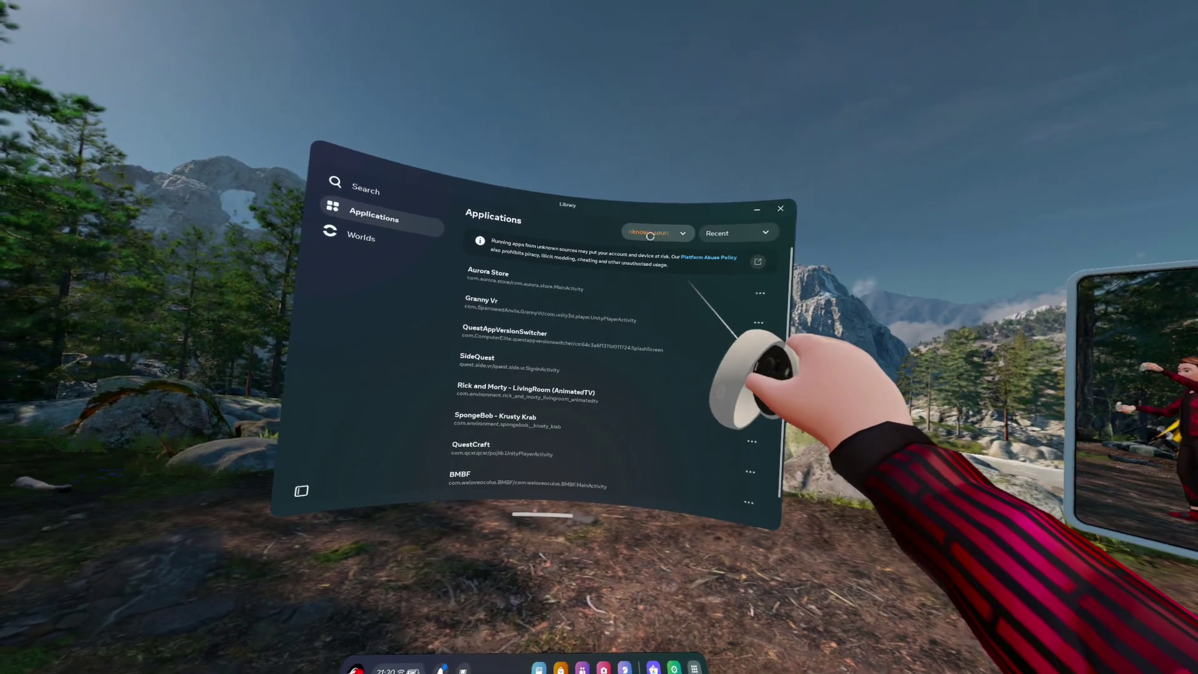
Switch the library filter to Unknown sources and launch the newly installed Discord
click(650, 232)
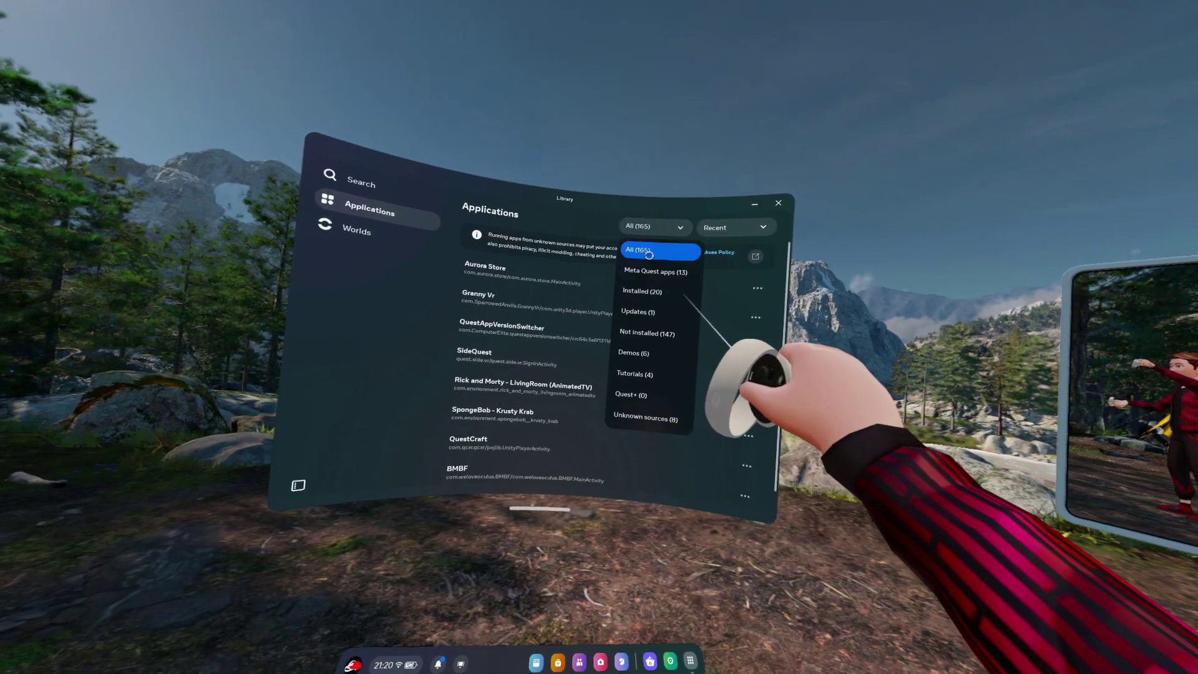
click(637, 249)
click(654, 227)
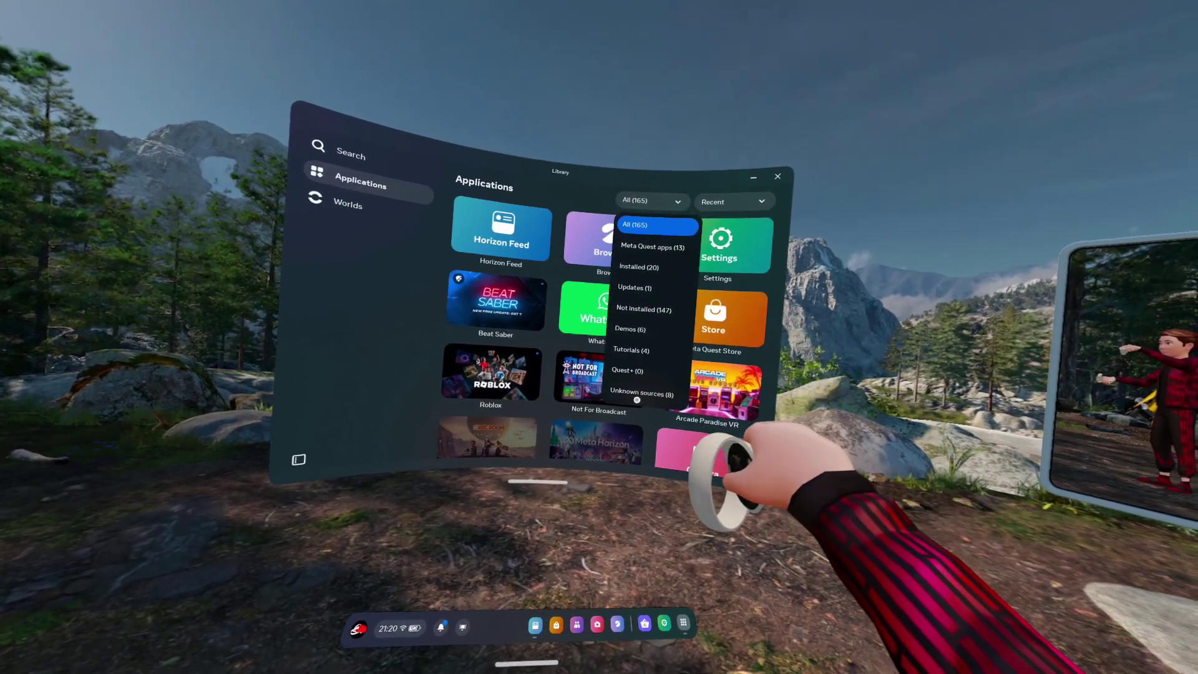
click(645, 404)
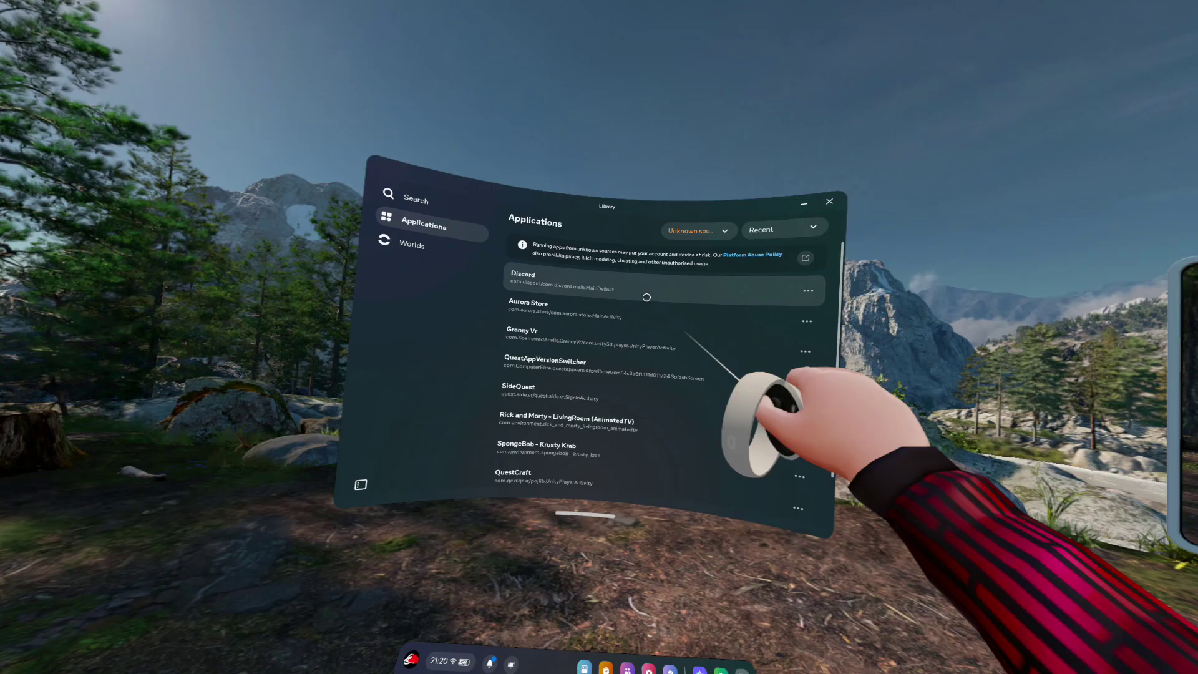
click(699, 253)
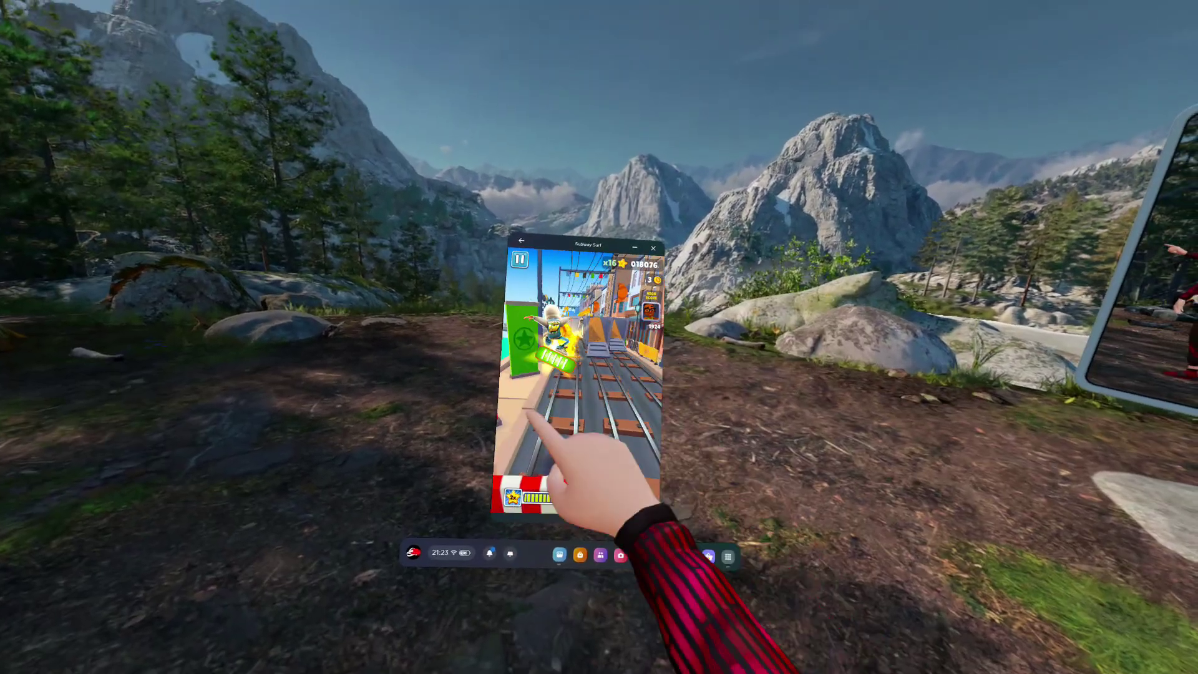
Steer the runner into the middle lane, jump, then shift into the right lane
drag(528, 407, 643, 474)
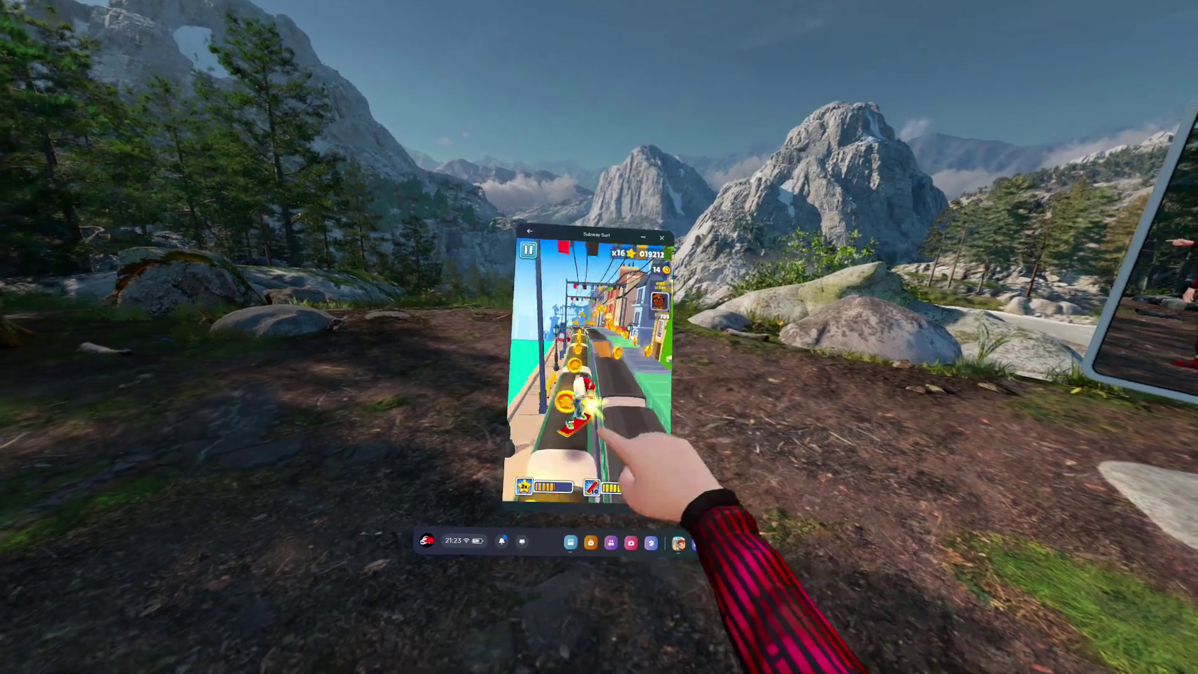
mouse_move(606, 435)
mouse_down()
mouse_move(596, 297)
mouse_move(625, 429)
mouse_up()
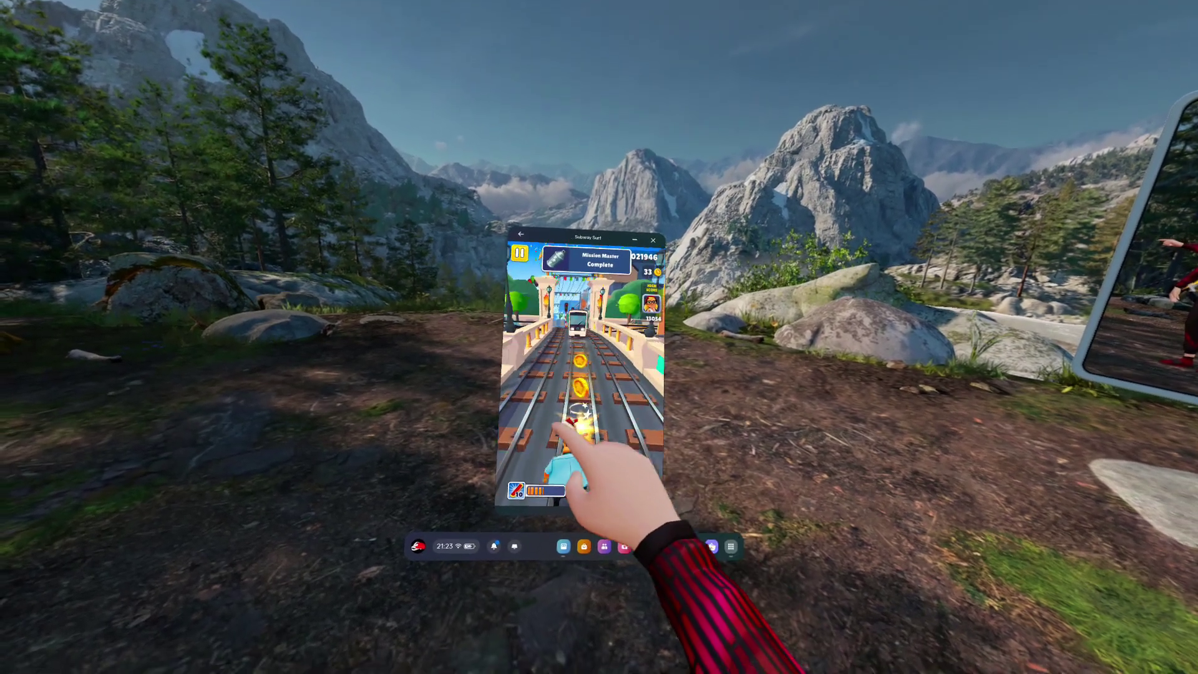
drag(570, 455, 639, 430)
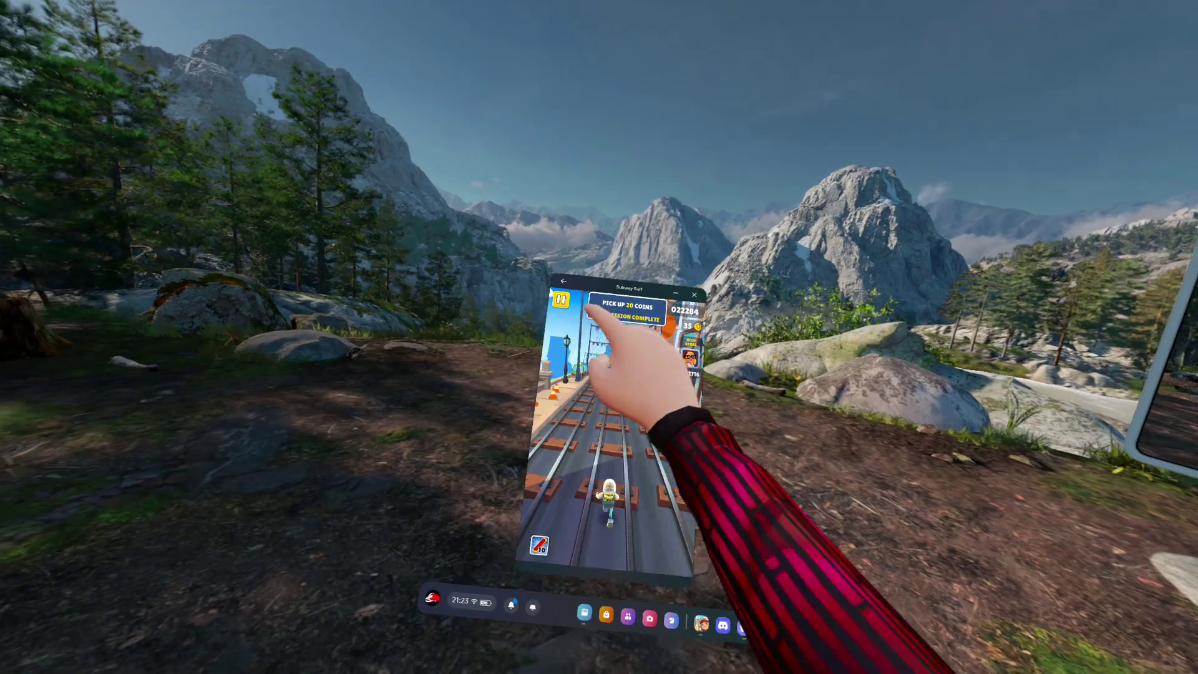